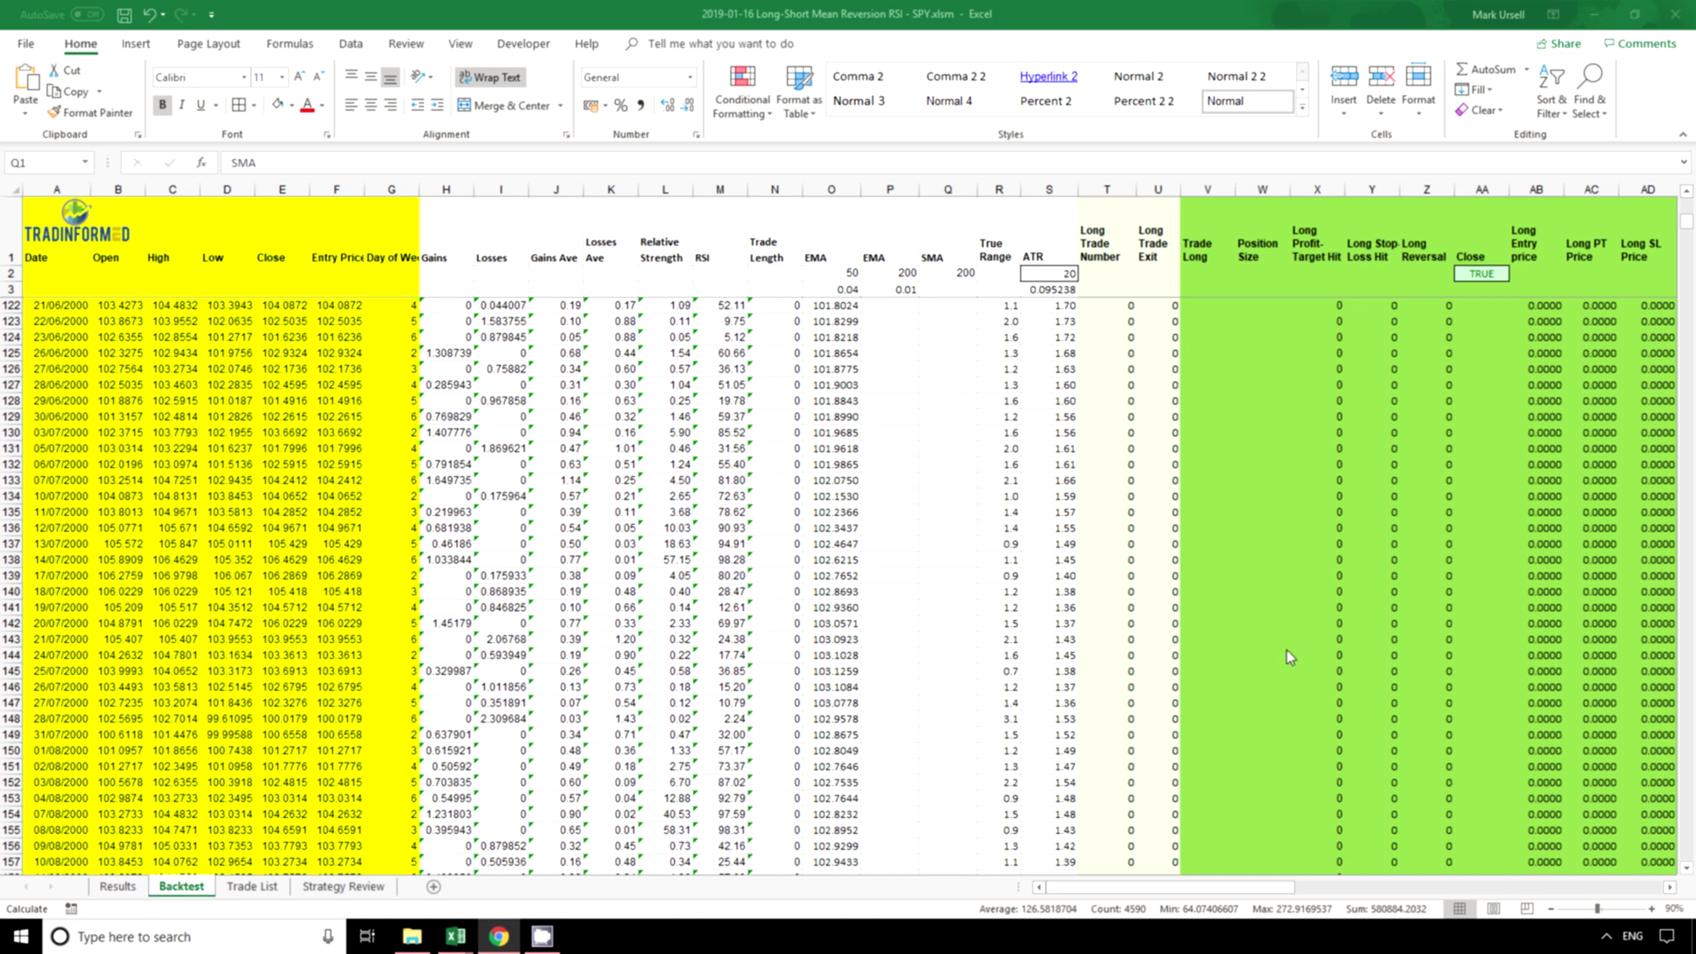
Select the SMA column Q and scroll up to the first January 2000 rows.
key(ctrl+space)
scroll(1154, 562, up, 5)
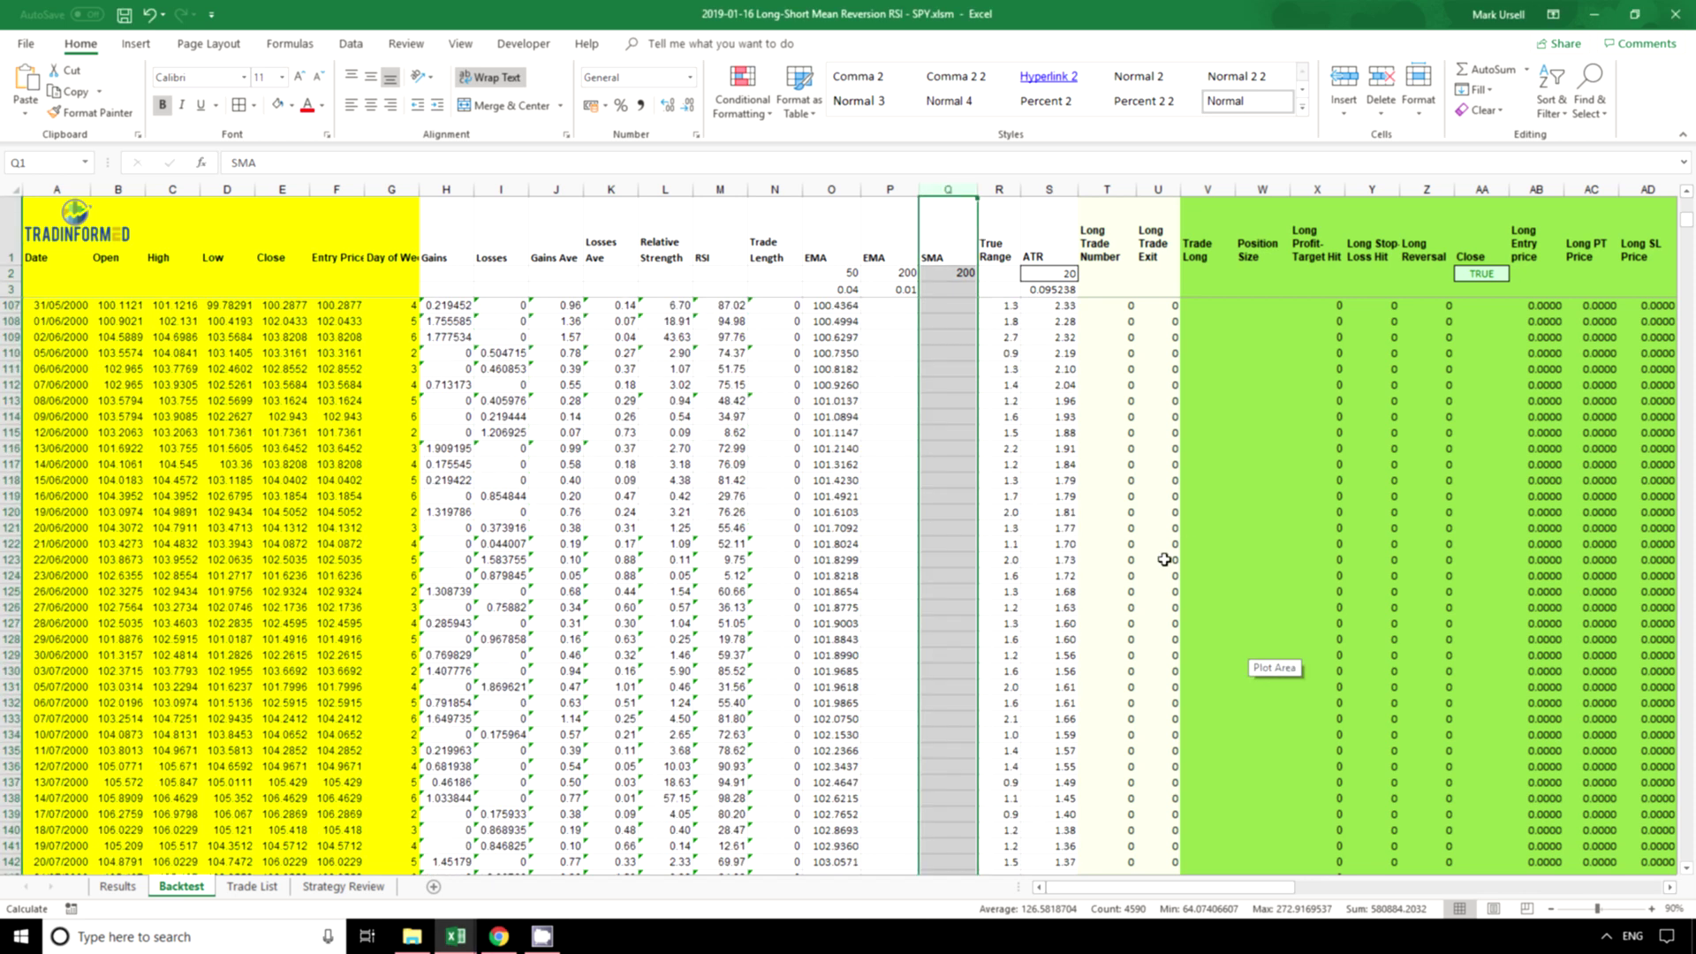
scroll(1154, 562, up, 14)
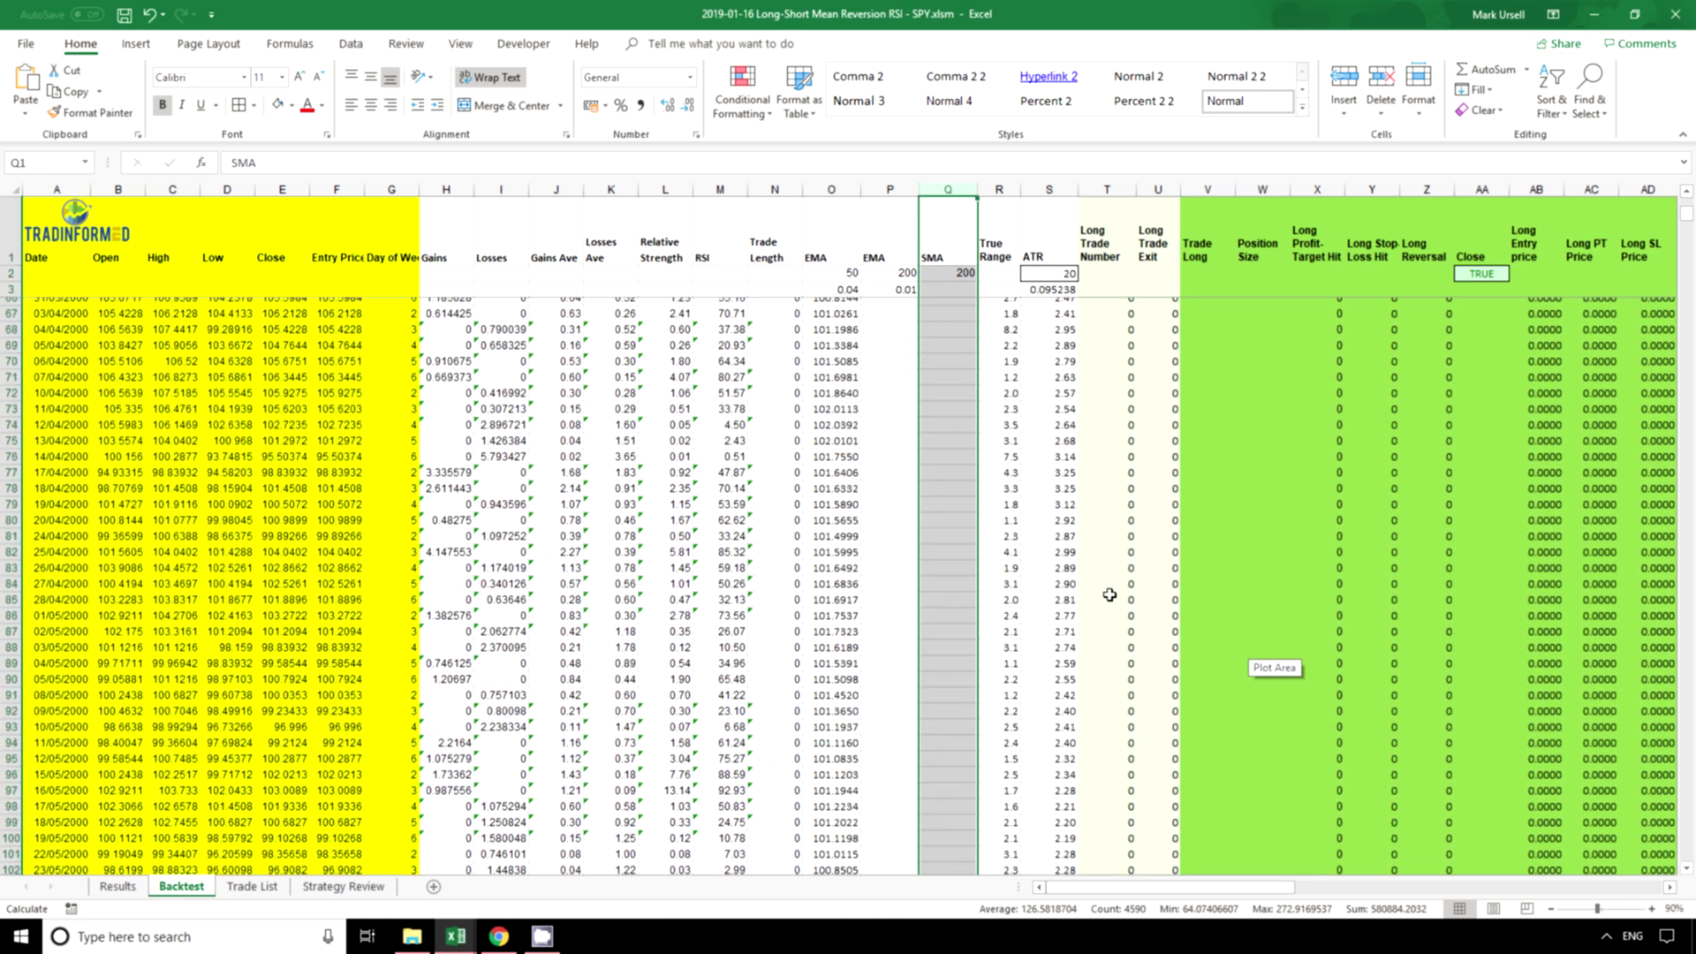
scroll(1110, 594, up, 12)
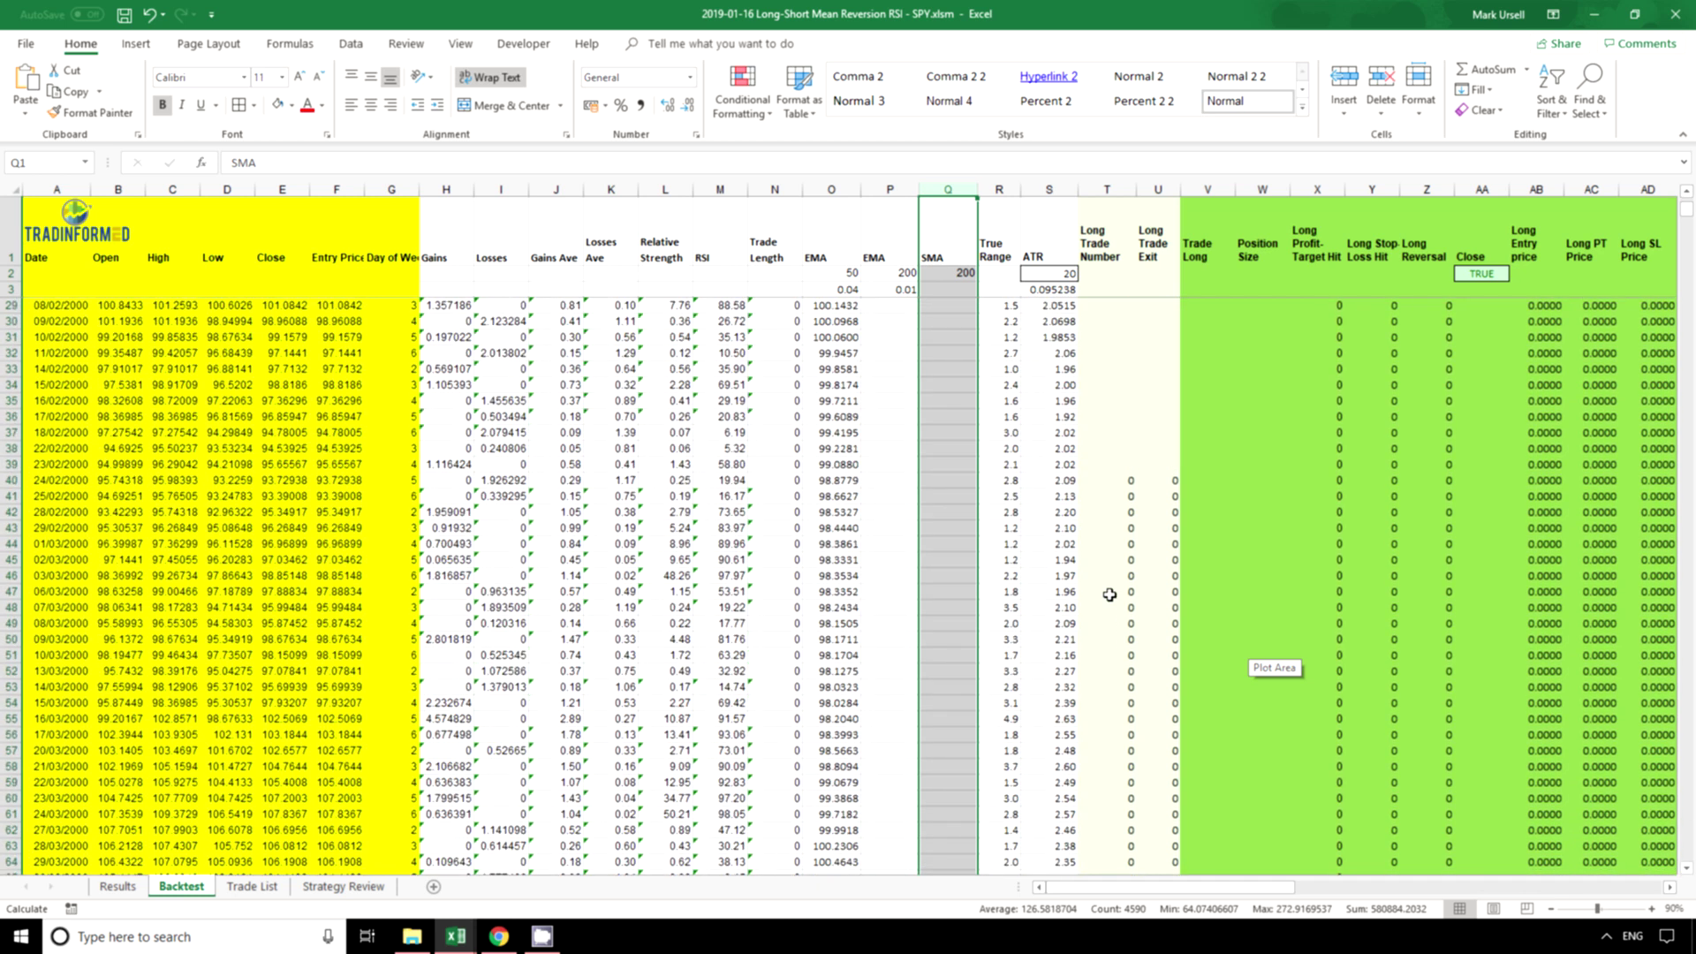
scroll(1109, 595, up, 1)
scroll(1110, 594, up, 6)
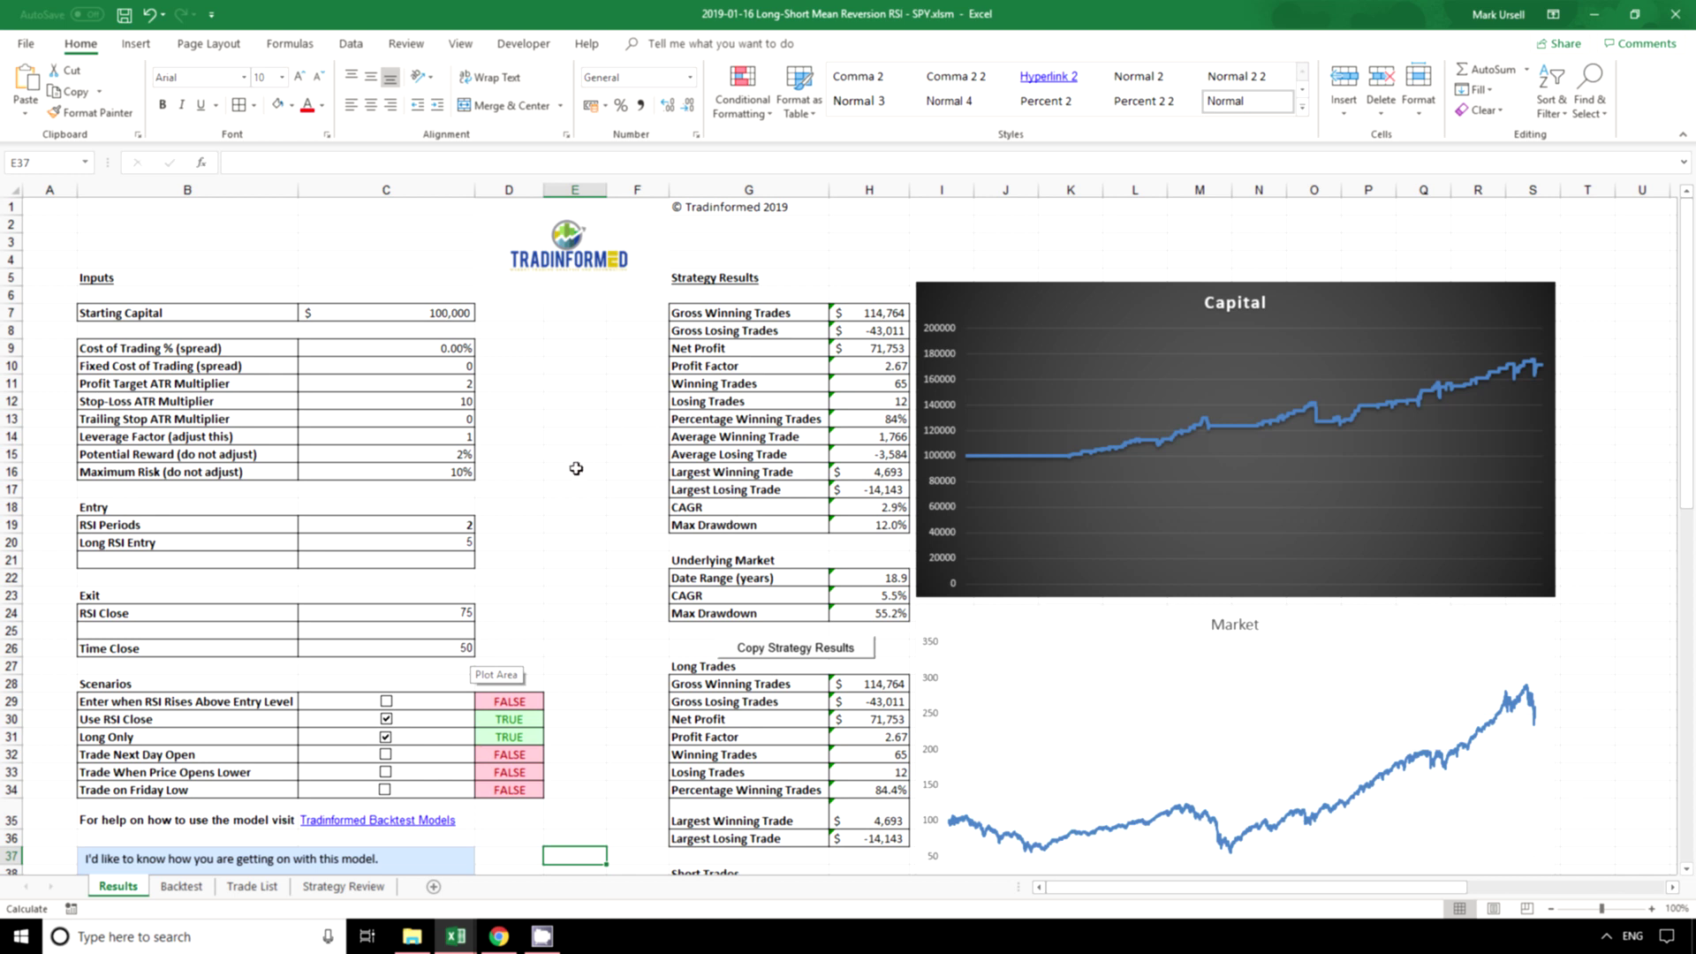
click(402, 524)
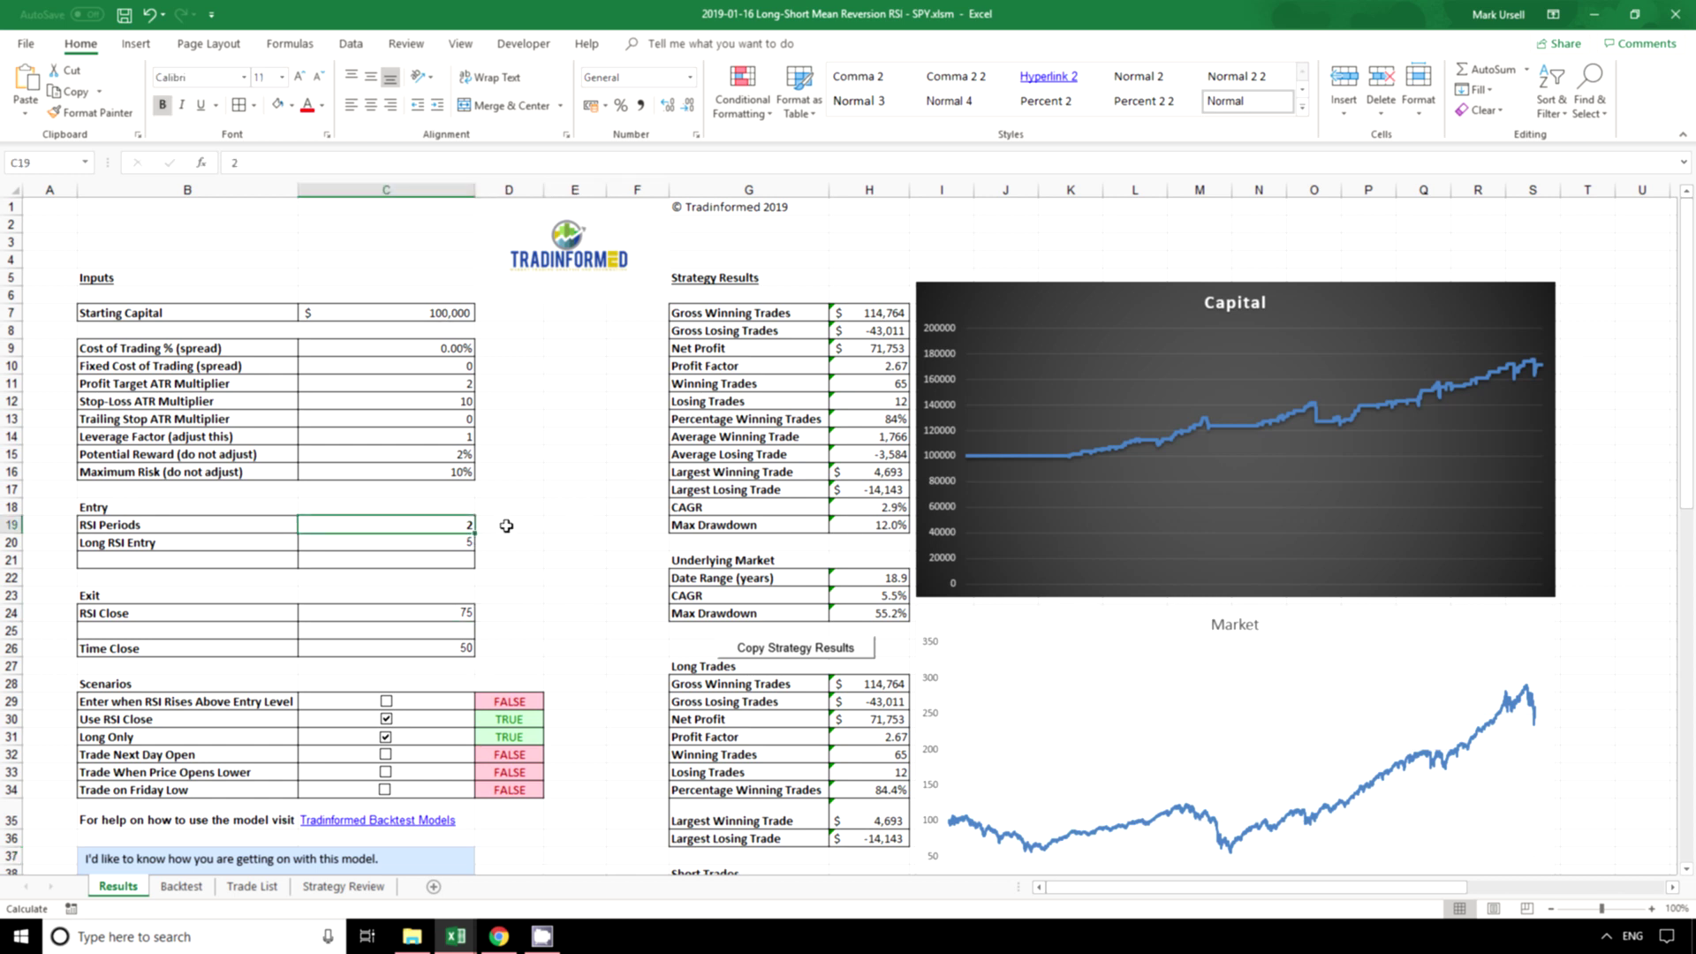
click(506, 526)
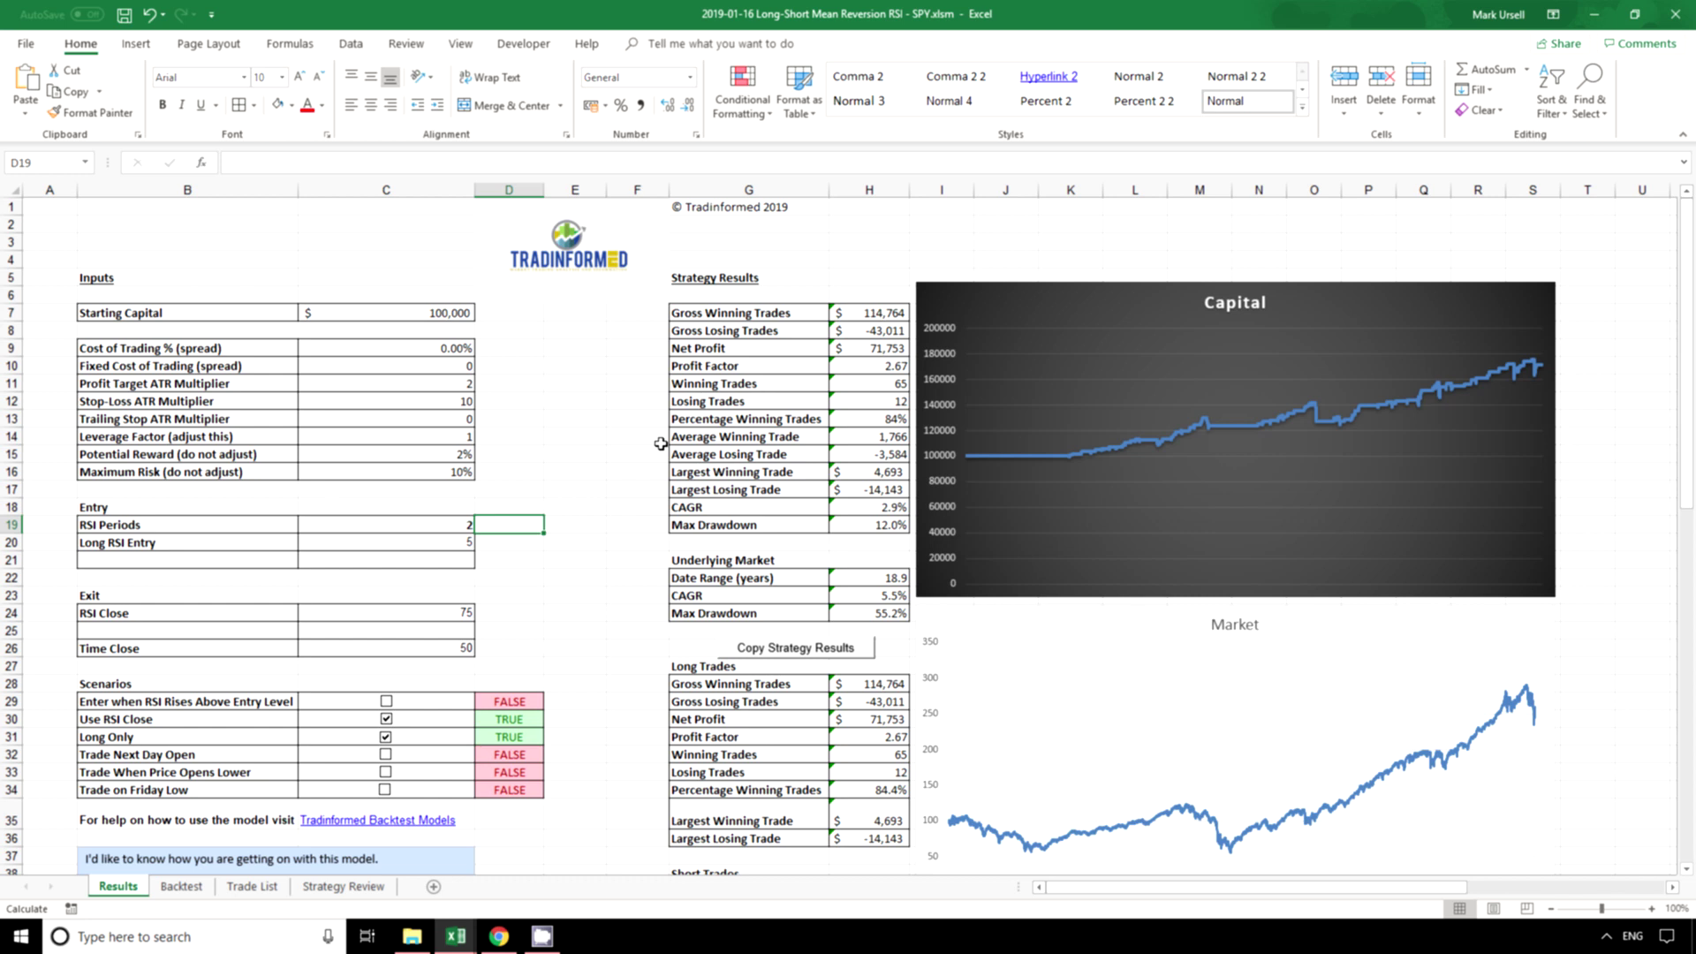
click(383, 527)
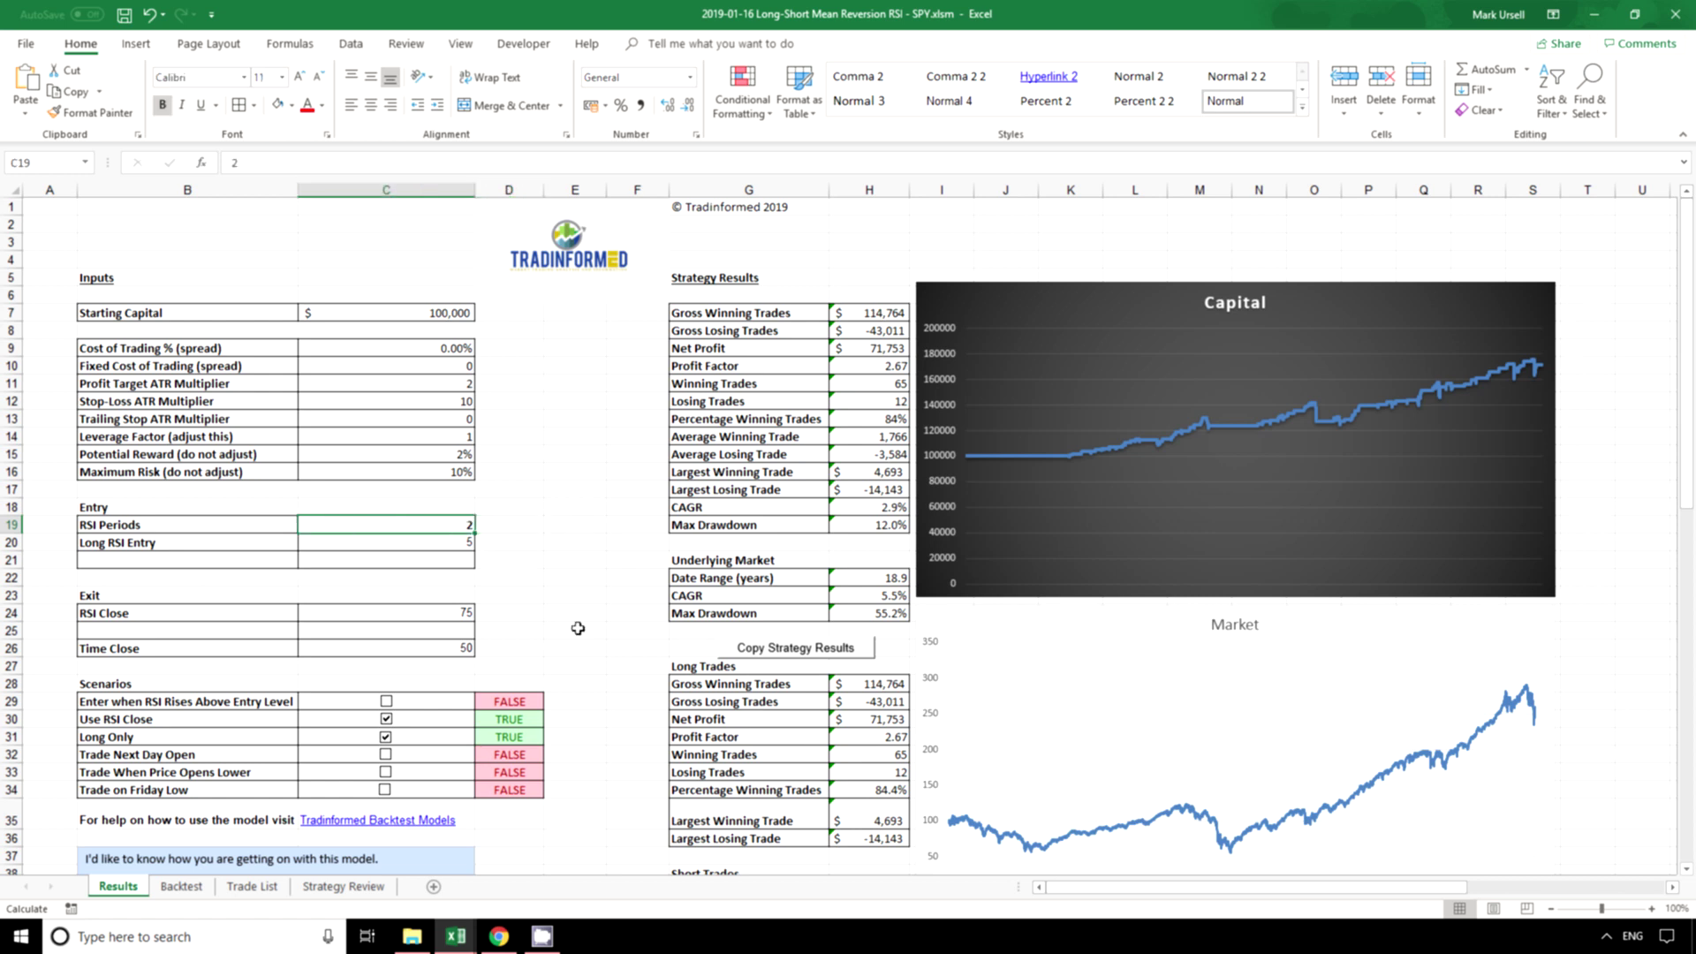
click(434, 540)
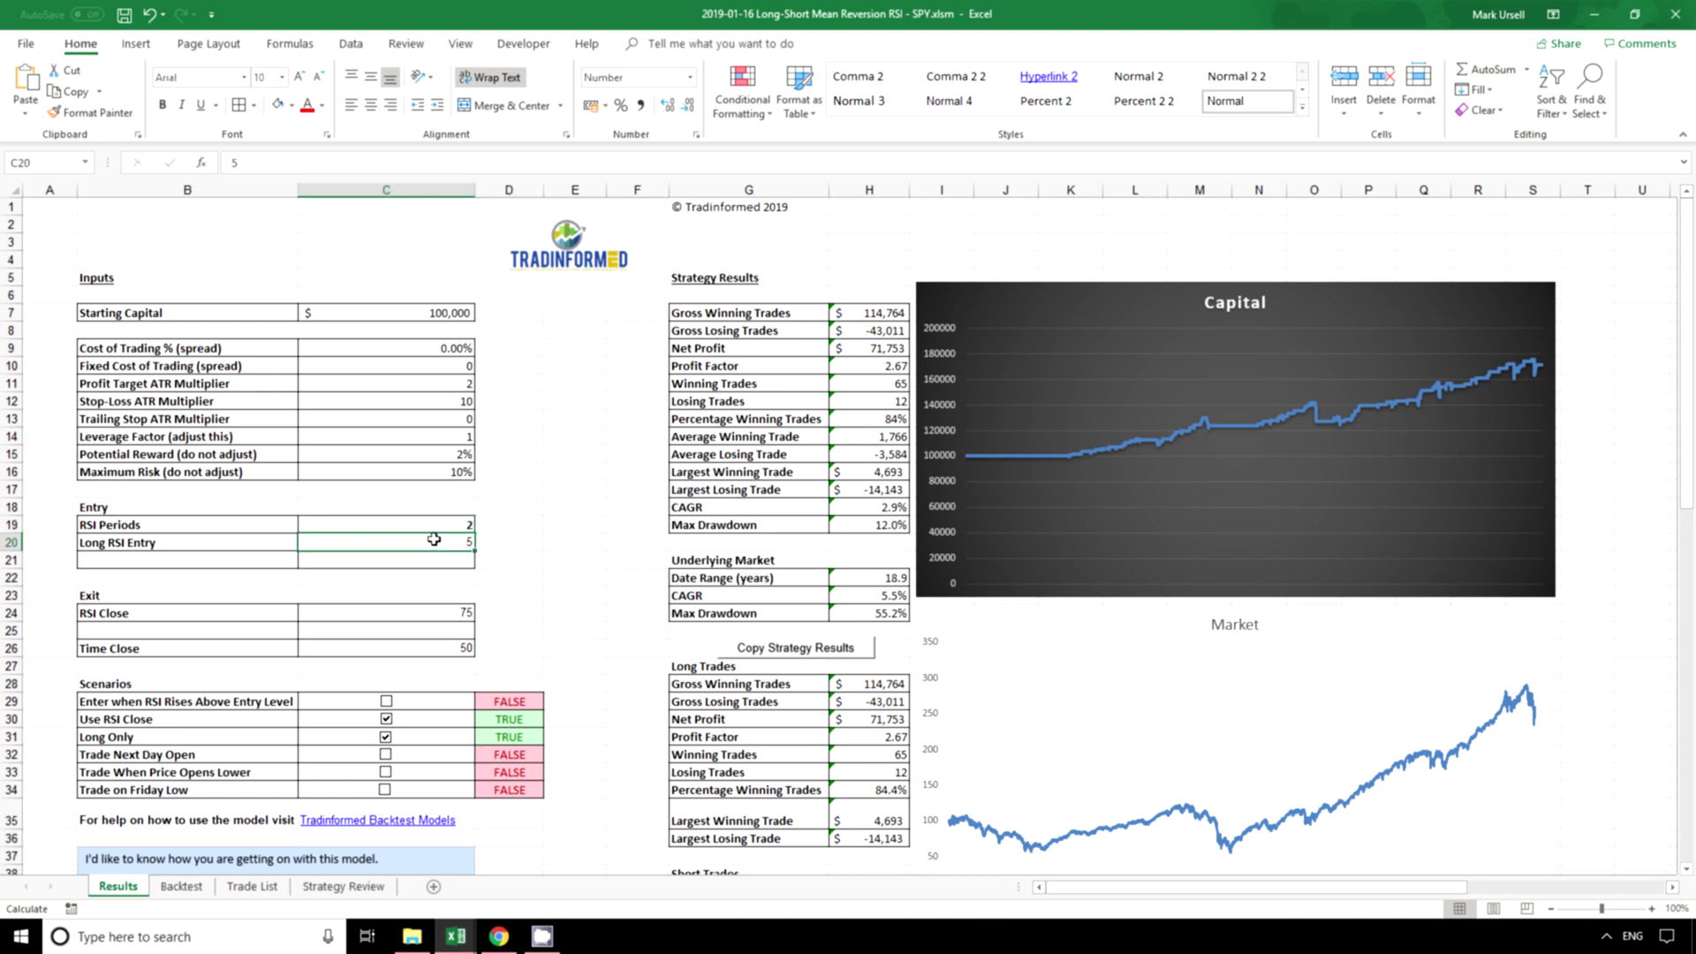
click(502, 562)
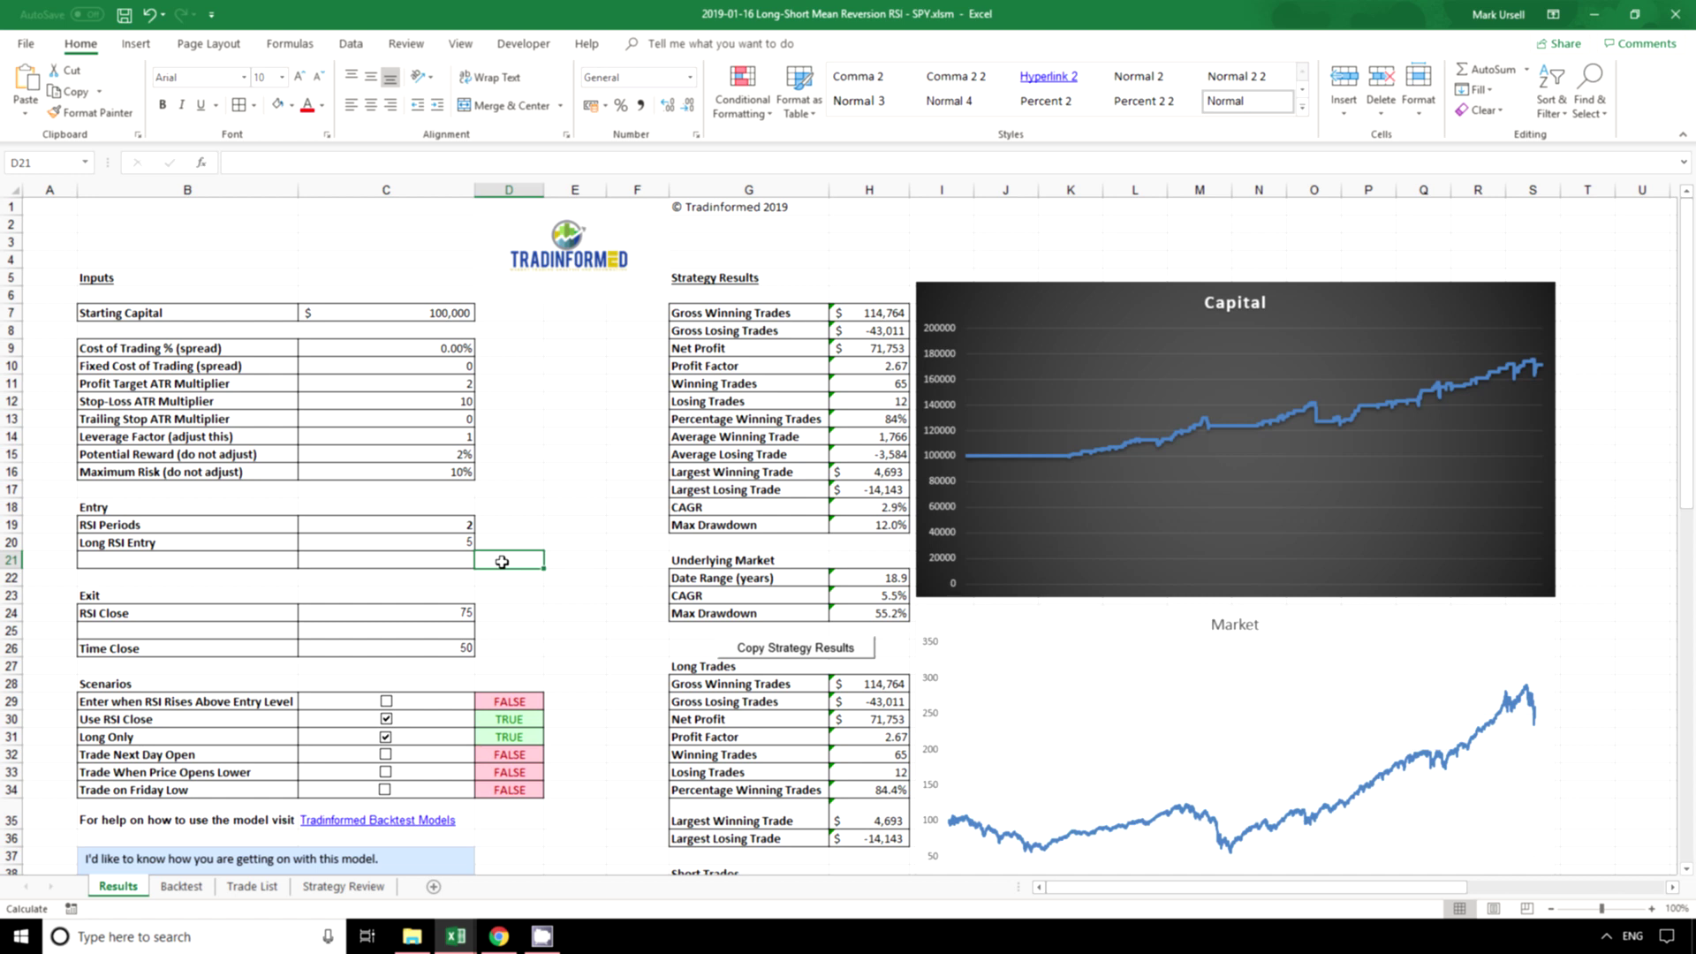
click(416, 615)
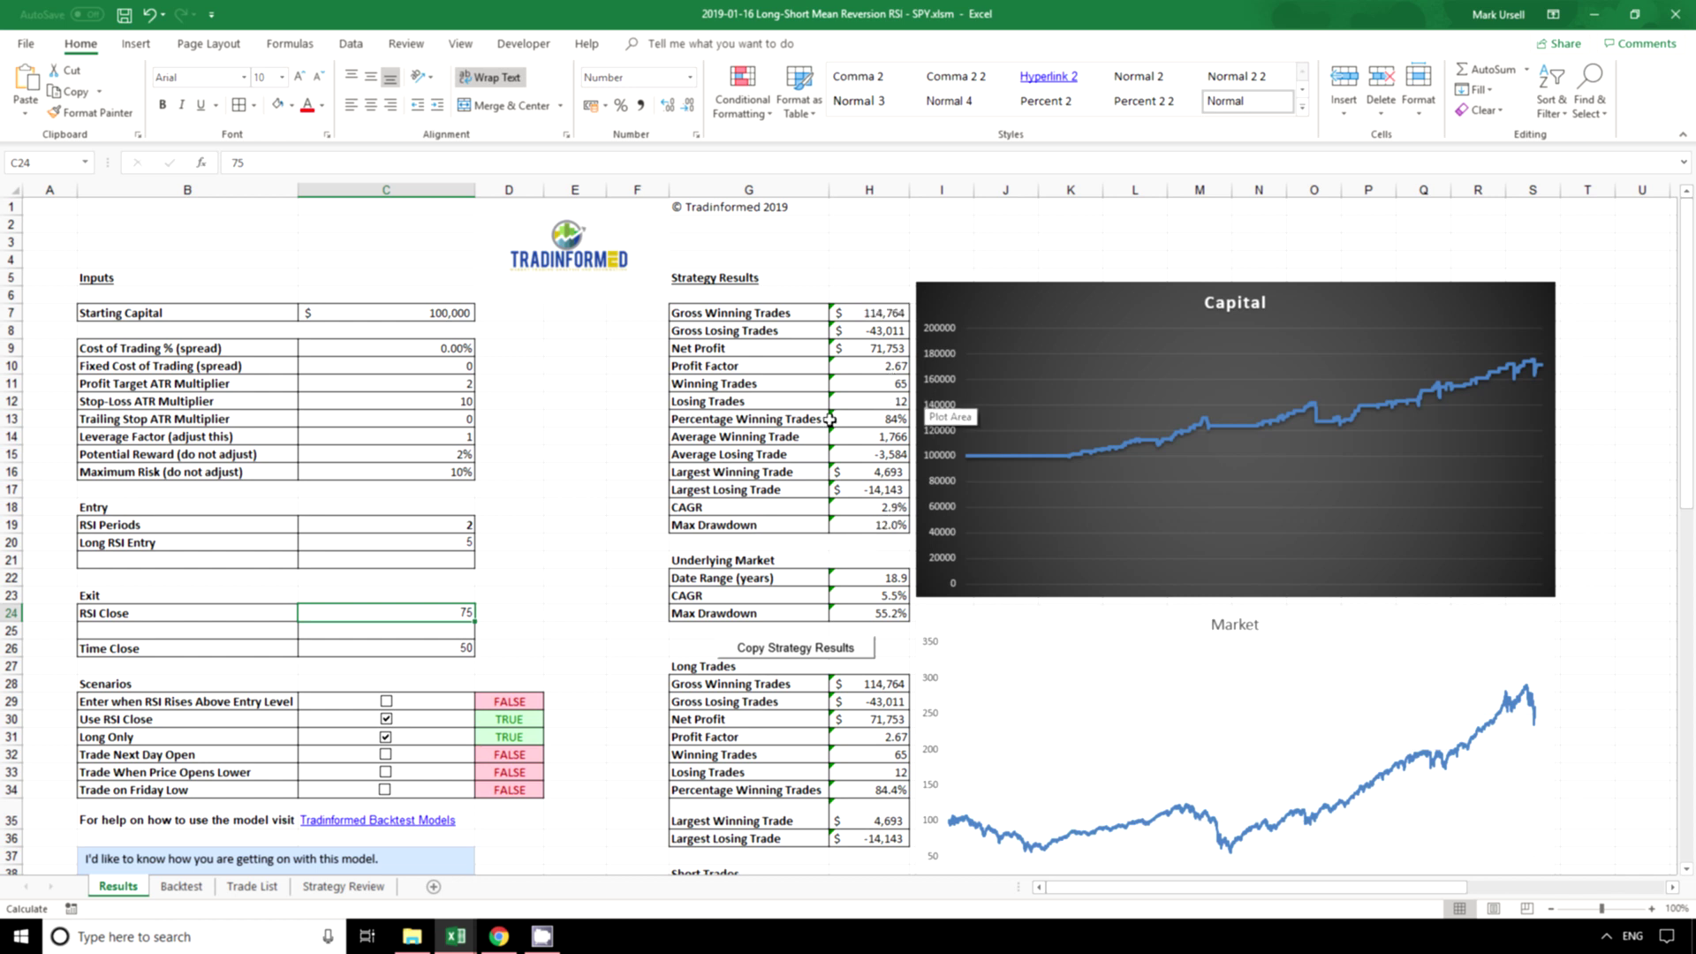
click(774, 448)
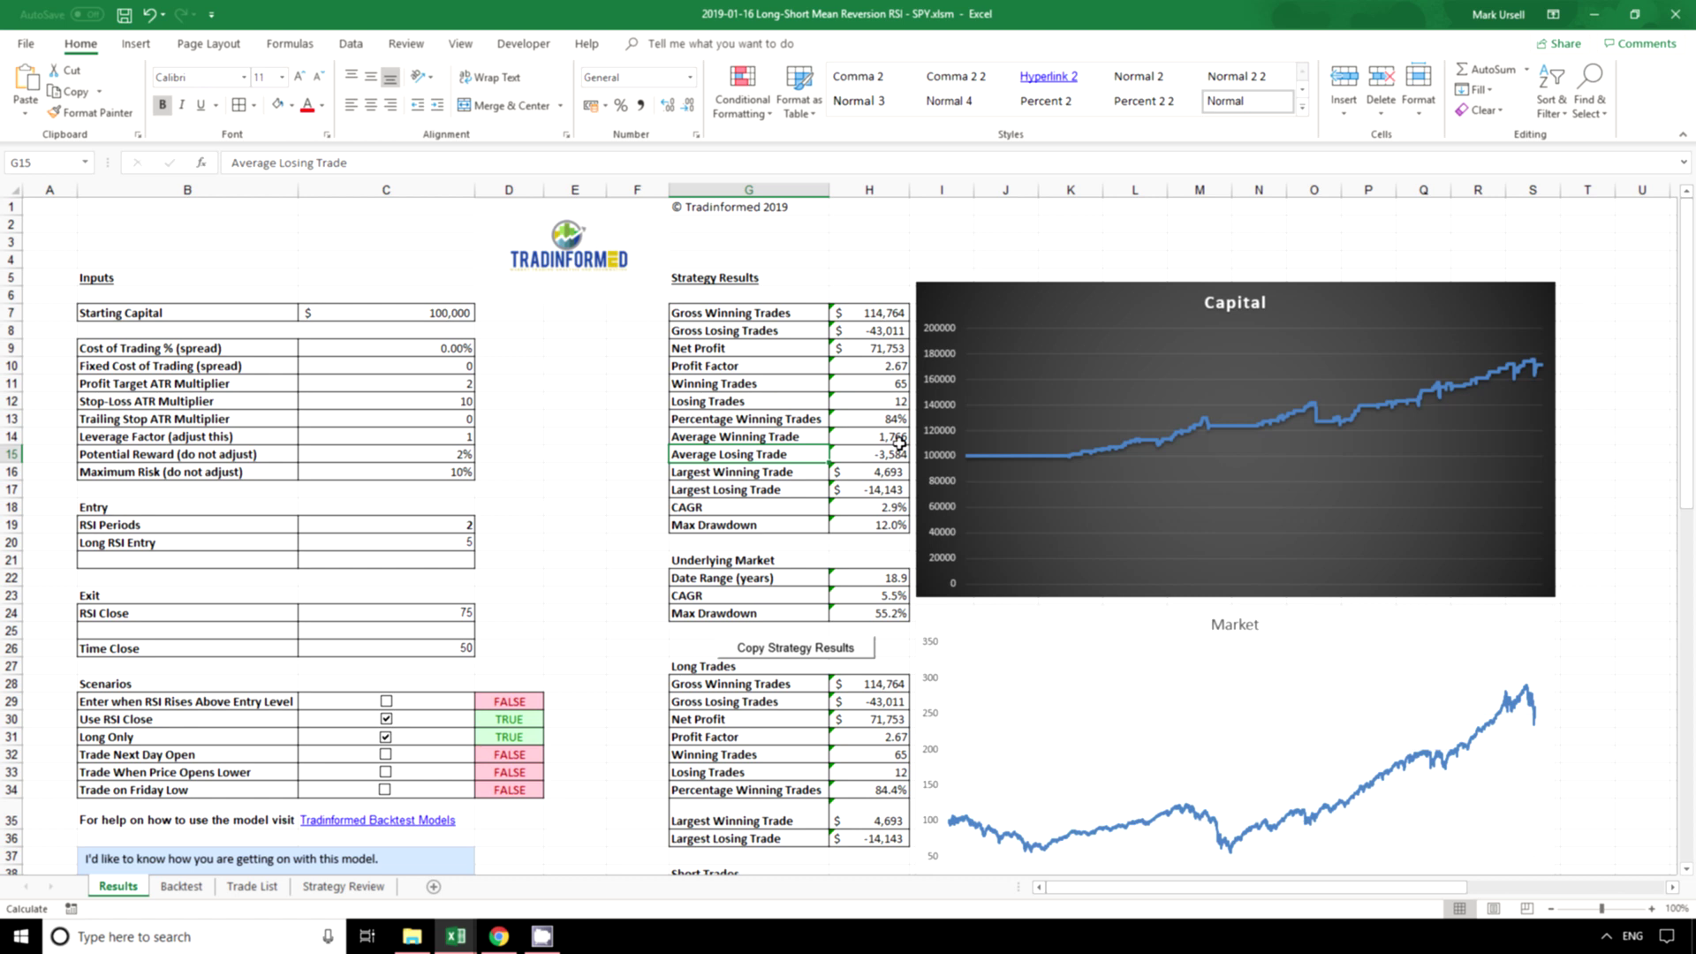
click(893, 415)
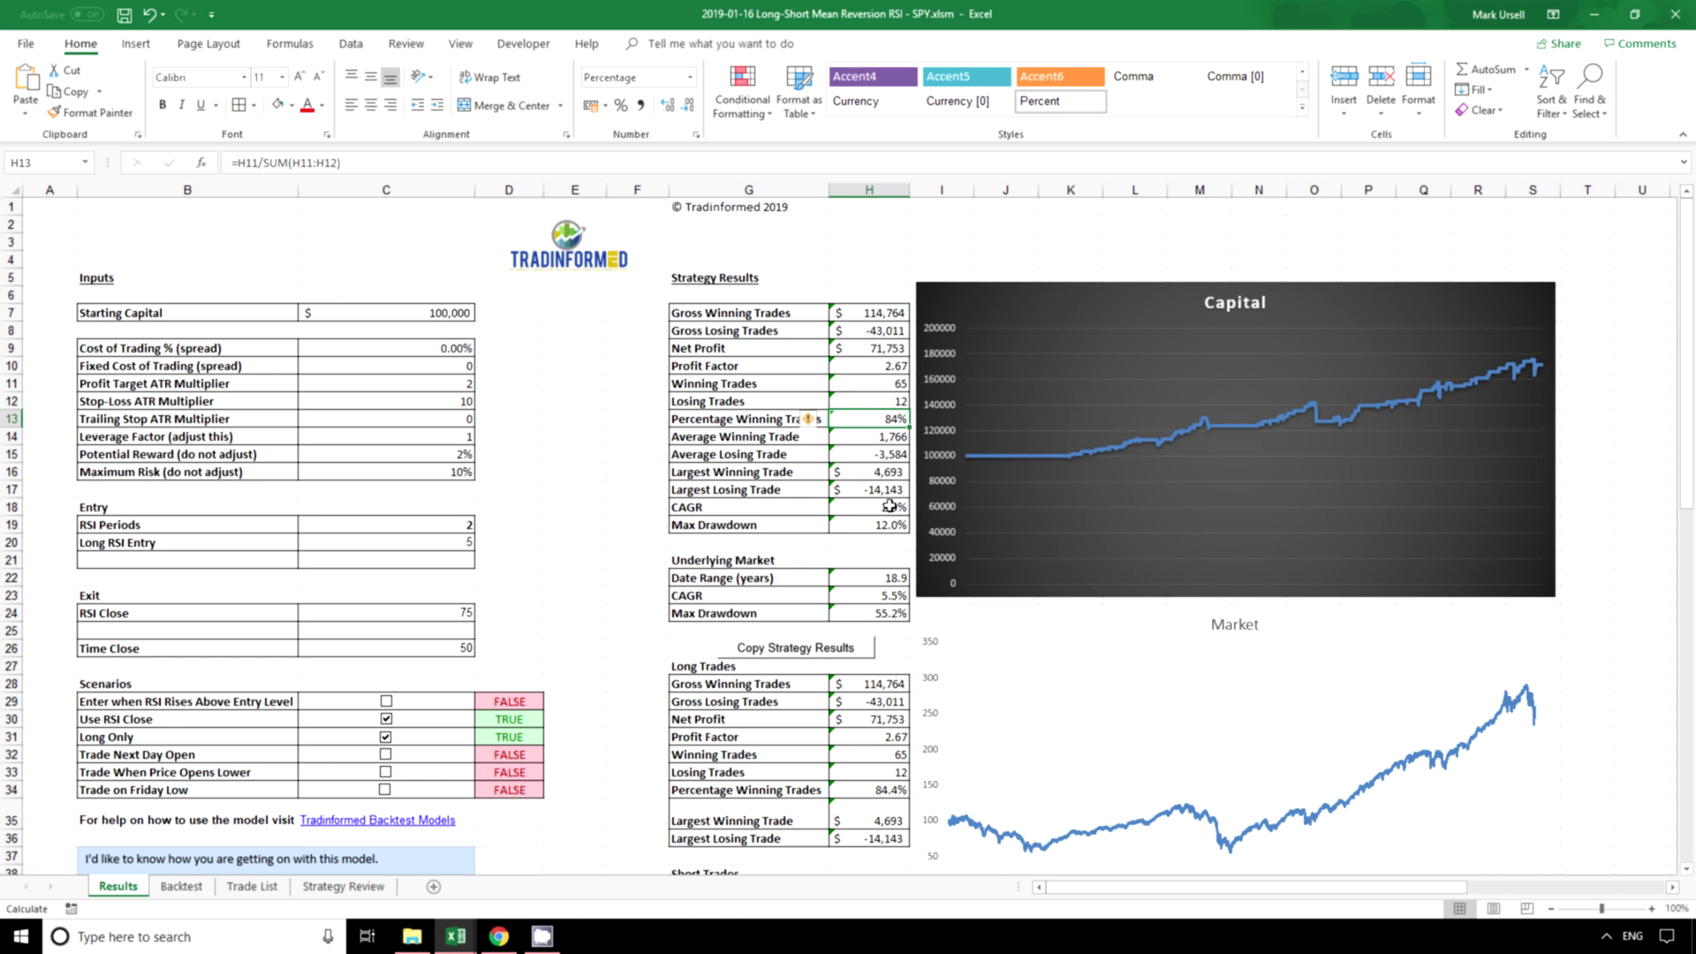
click(880, 433)
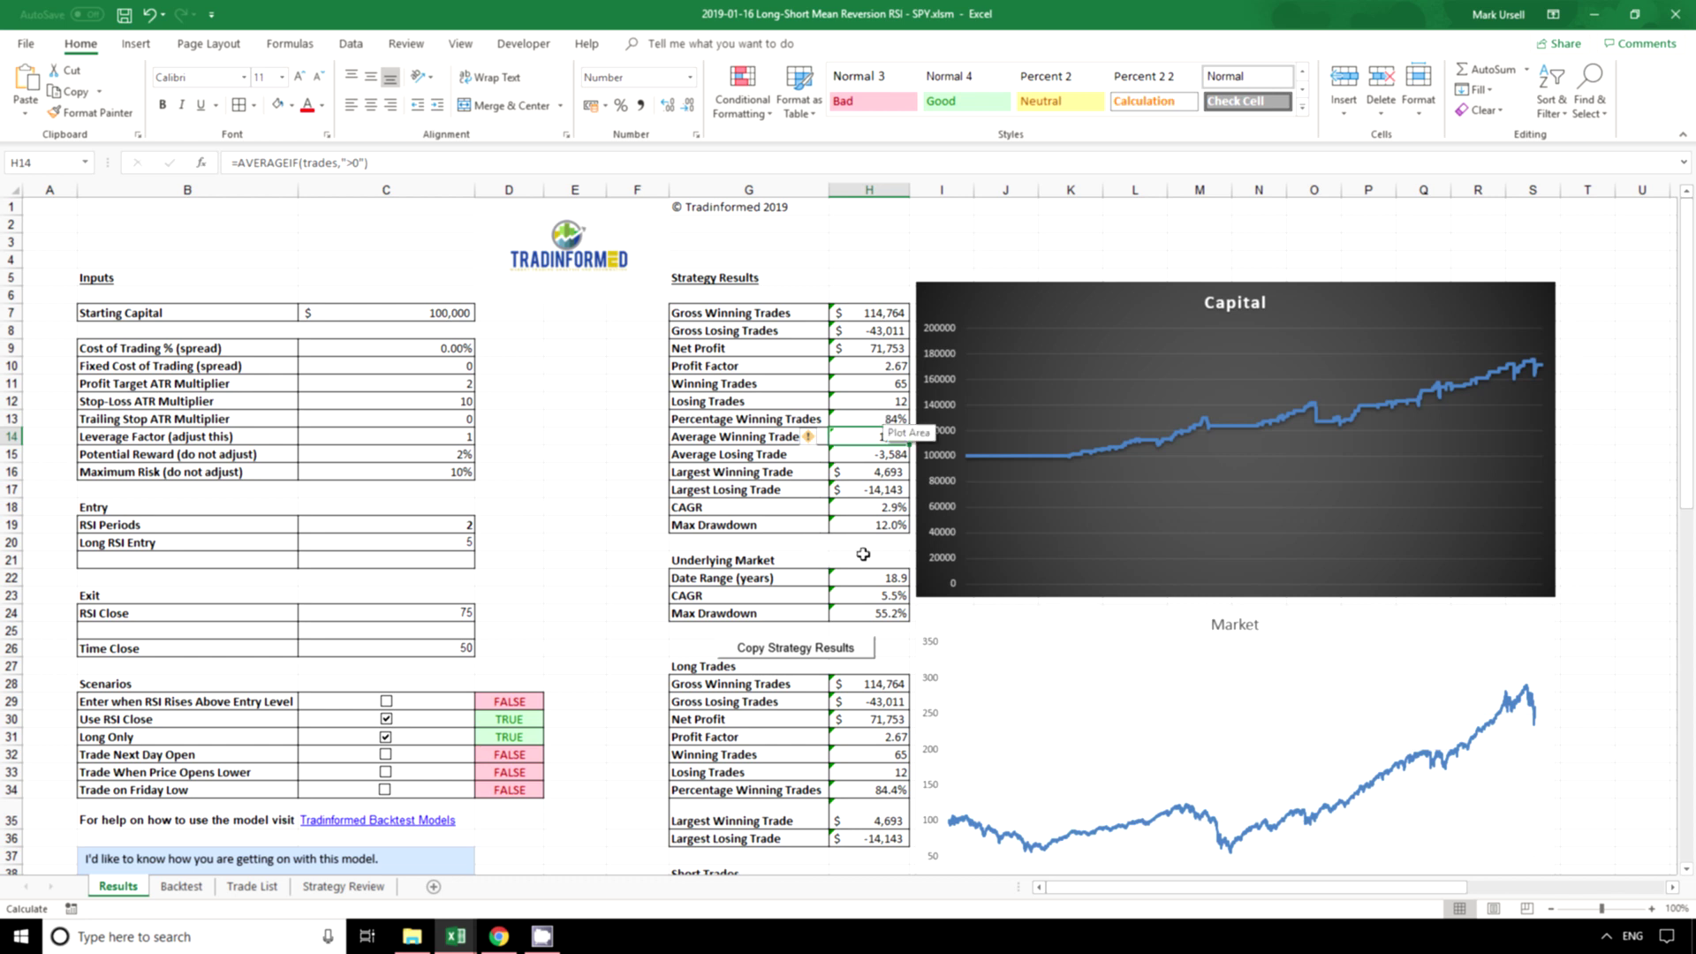
click(874, 349)
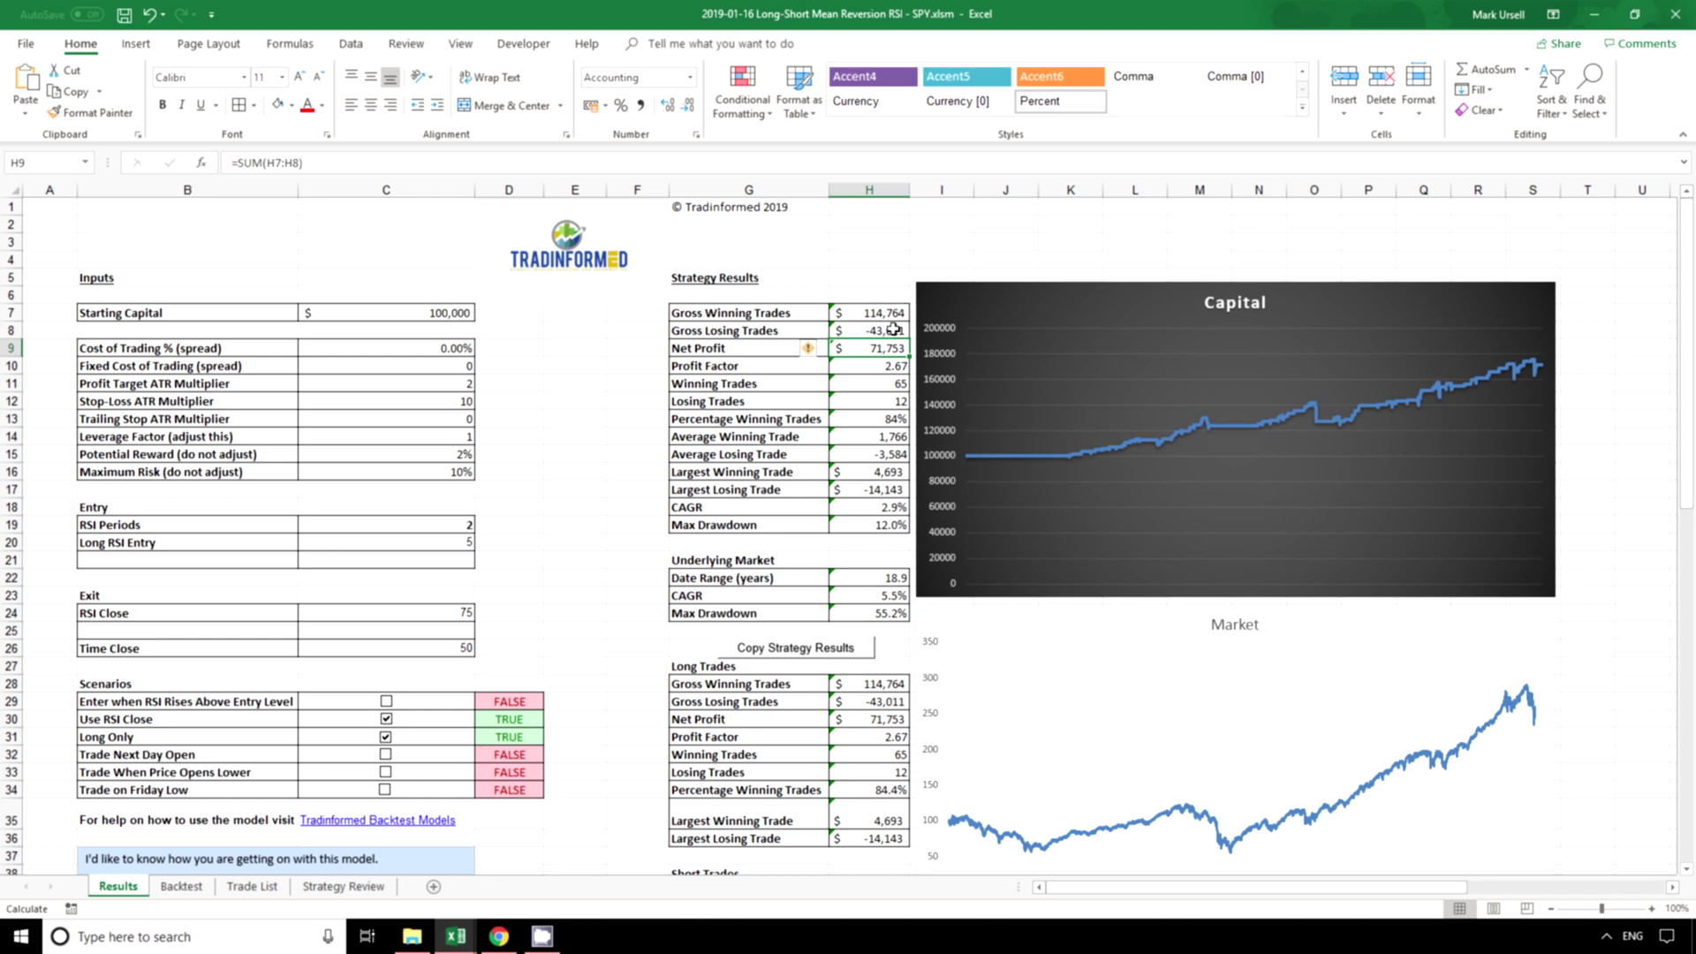
click(890, 523)
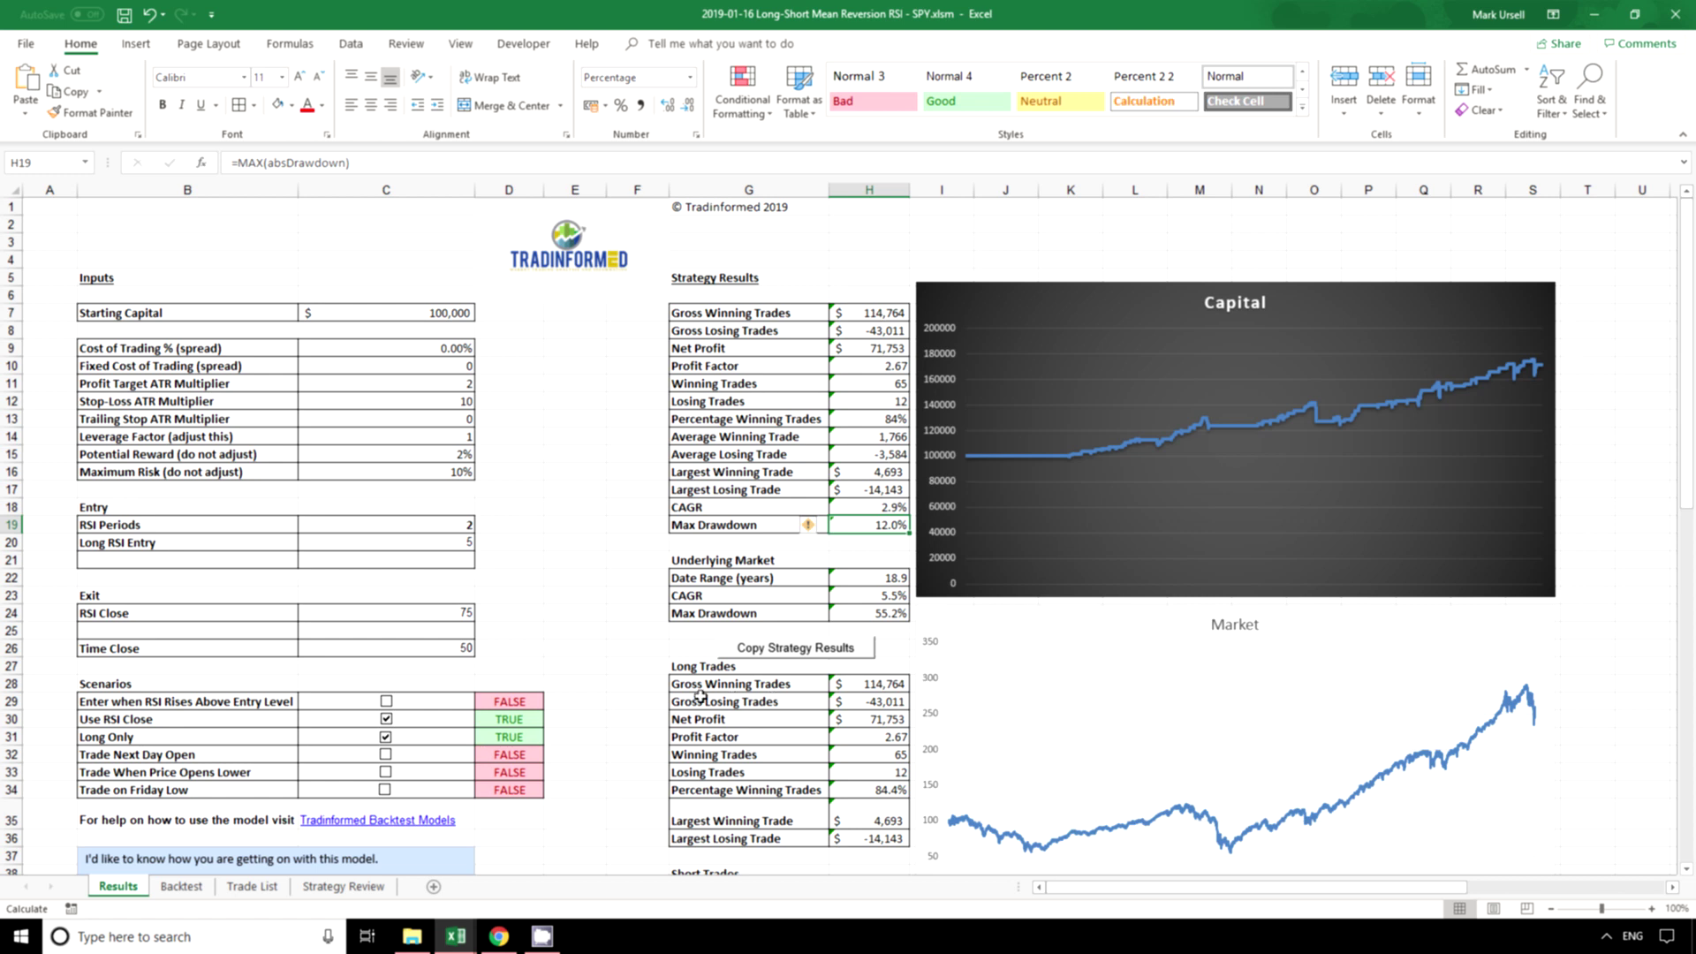
scroll(700, 695, down, 2)
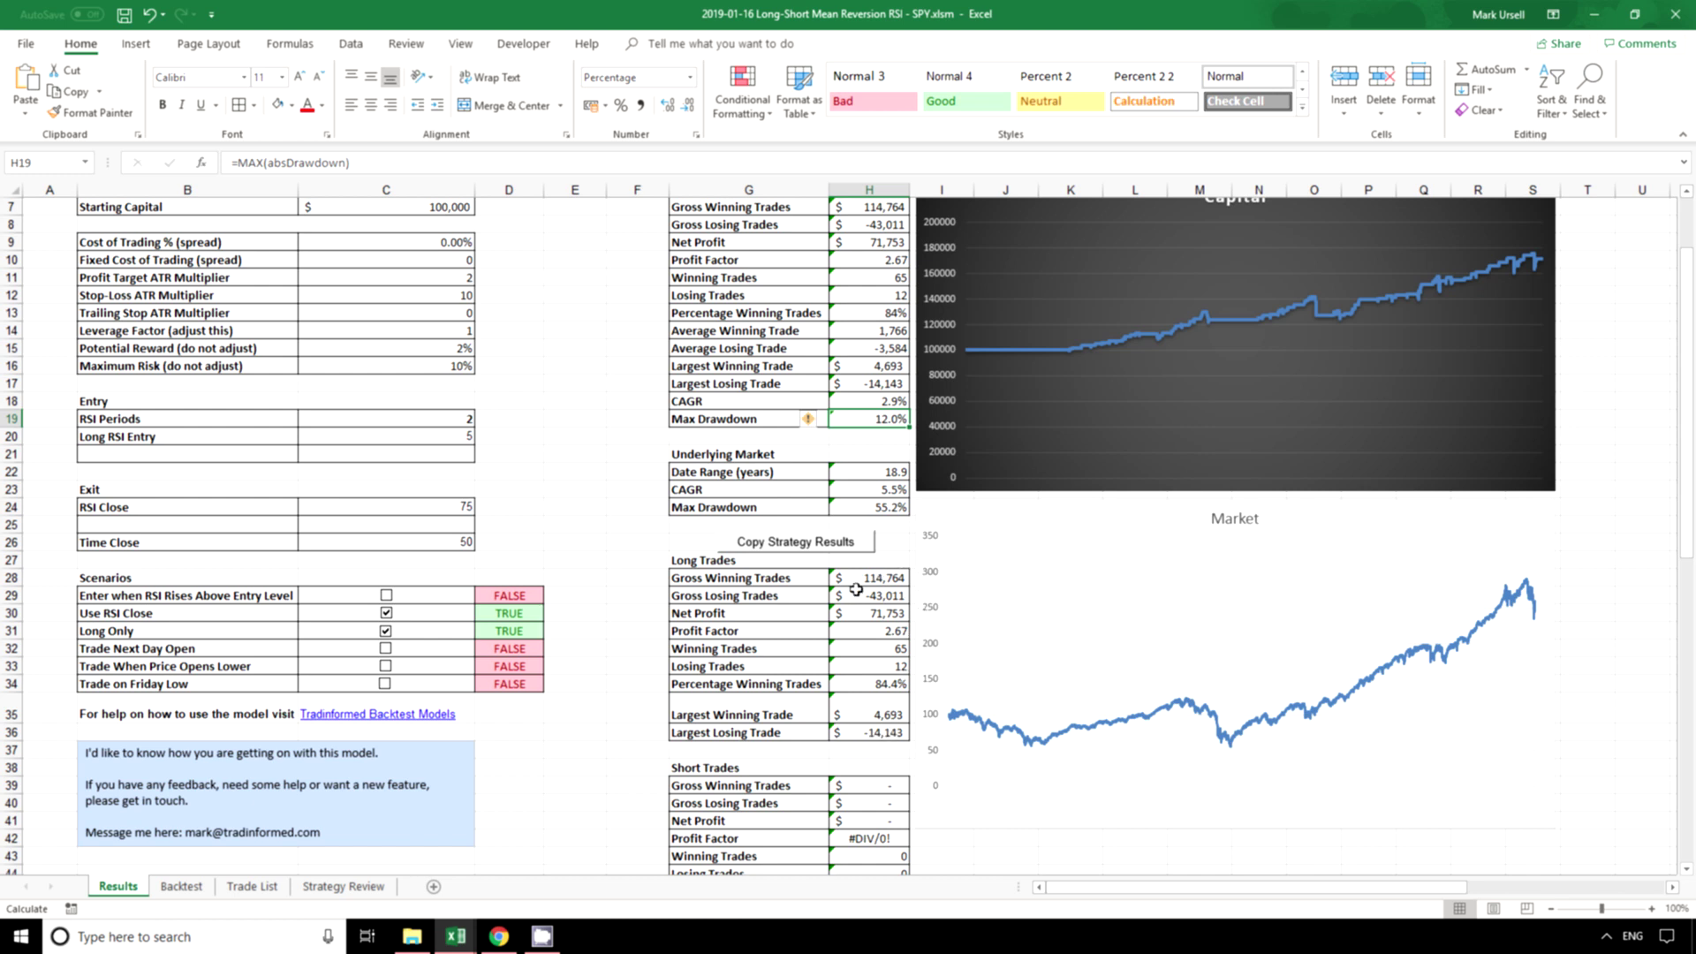
scroll(698, 693, up, 1)
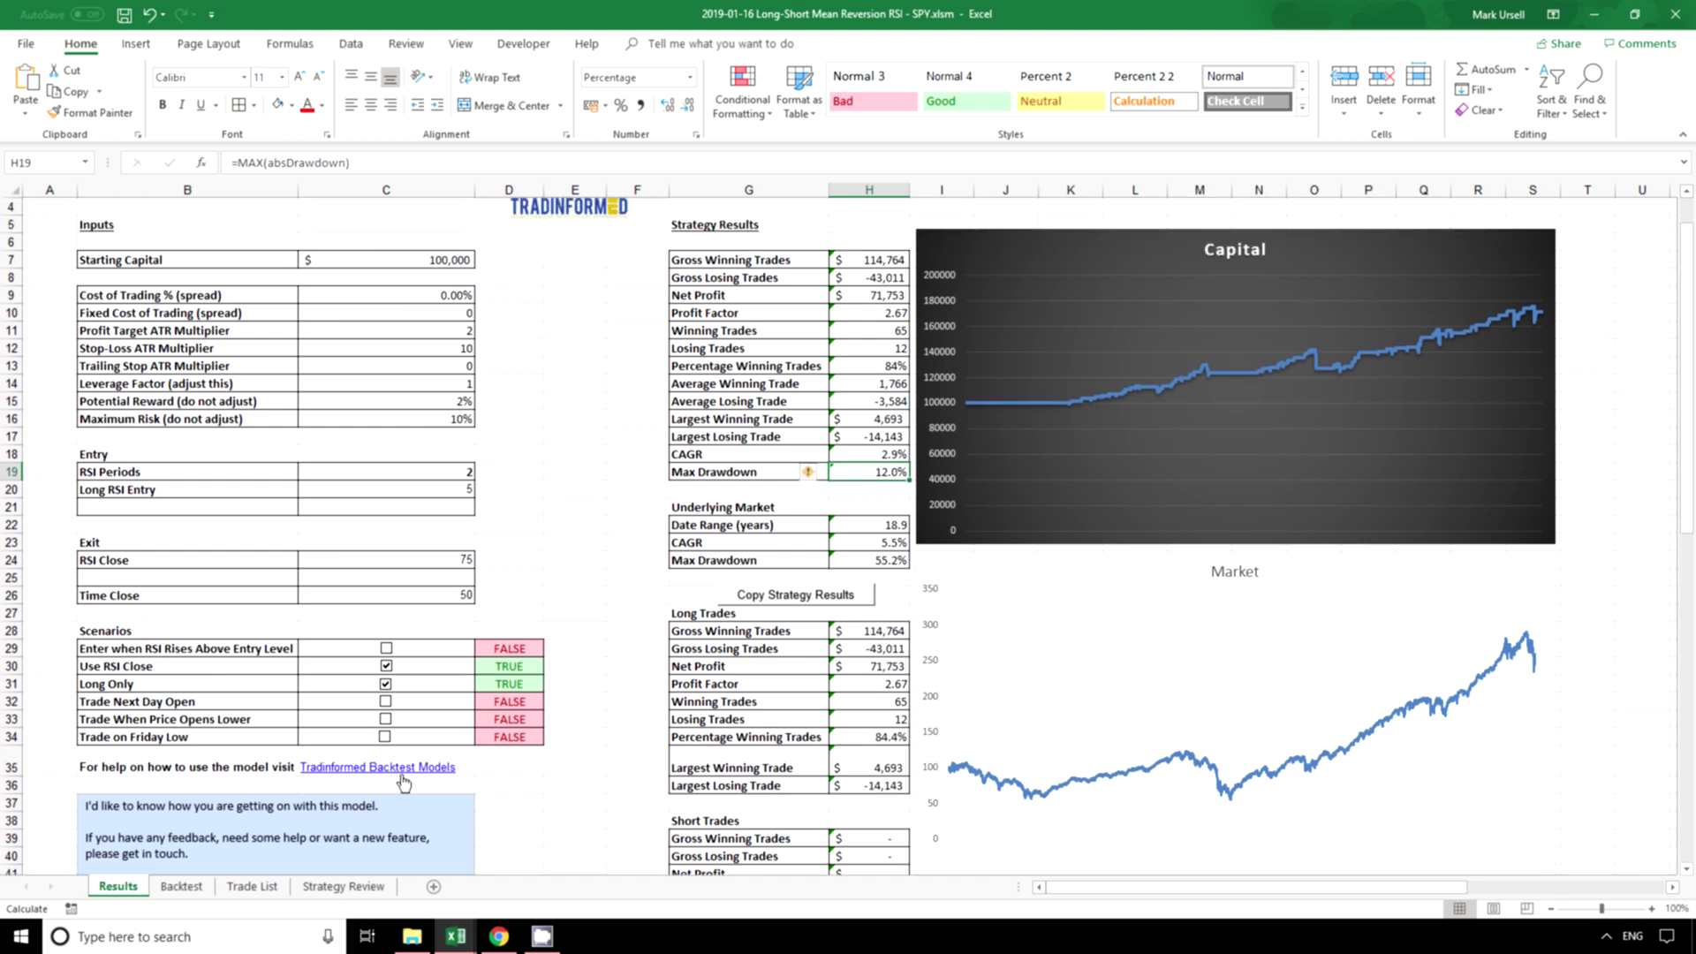
On the Trade List sheet, select the P/L % values of trades 44 to 50.
click(252, 886)
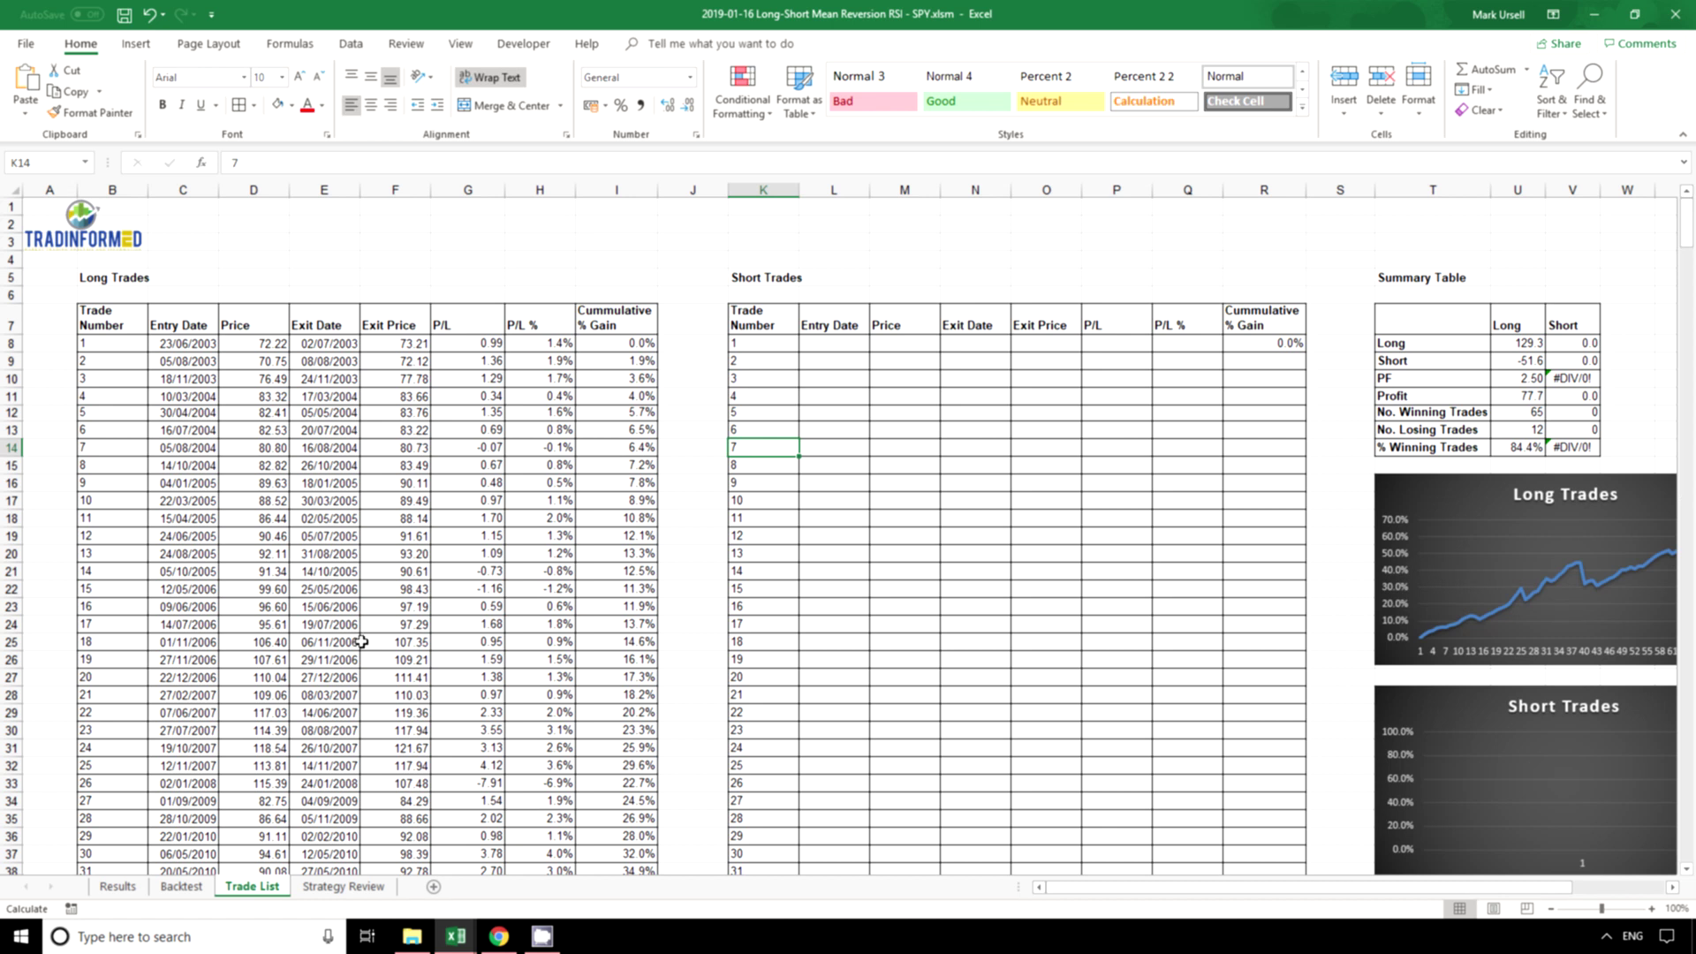
scroll(361, 642, down, 4)
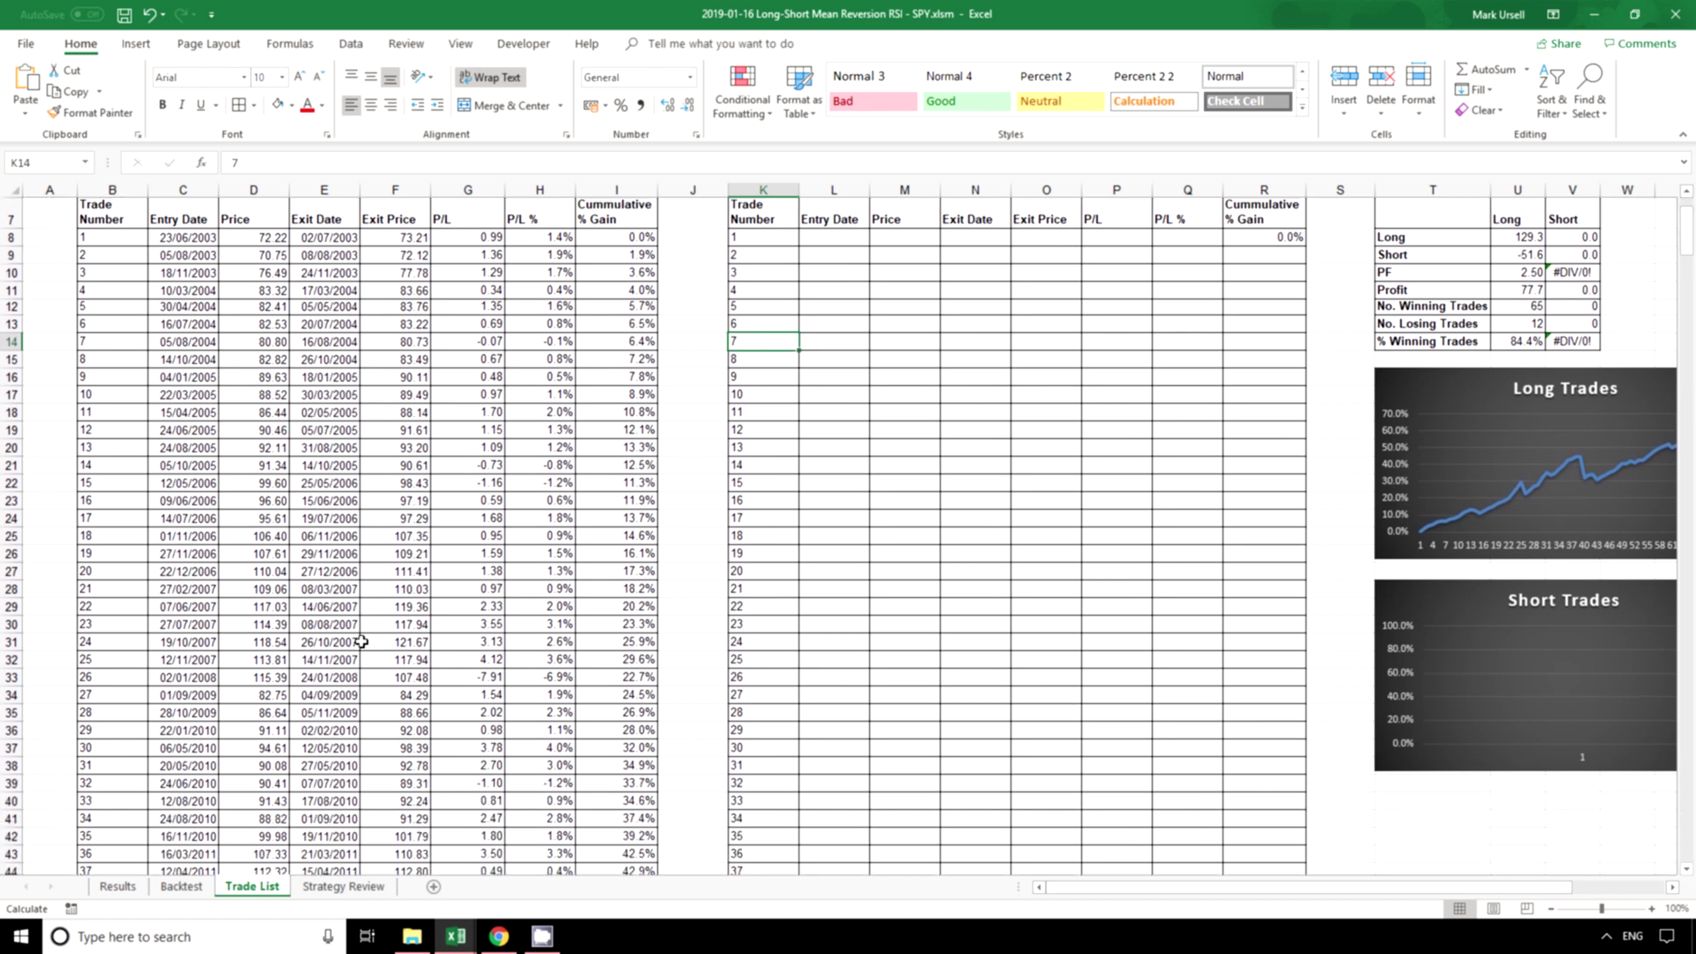
scroll(361, 641, down, 4)
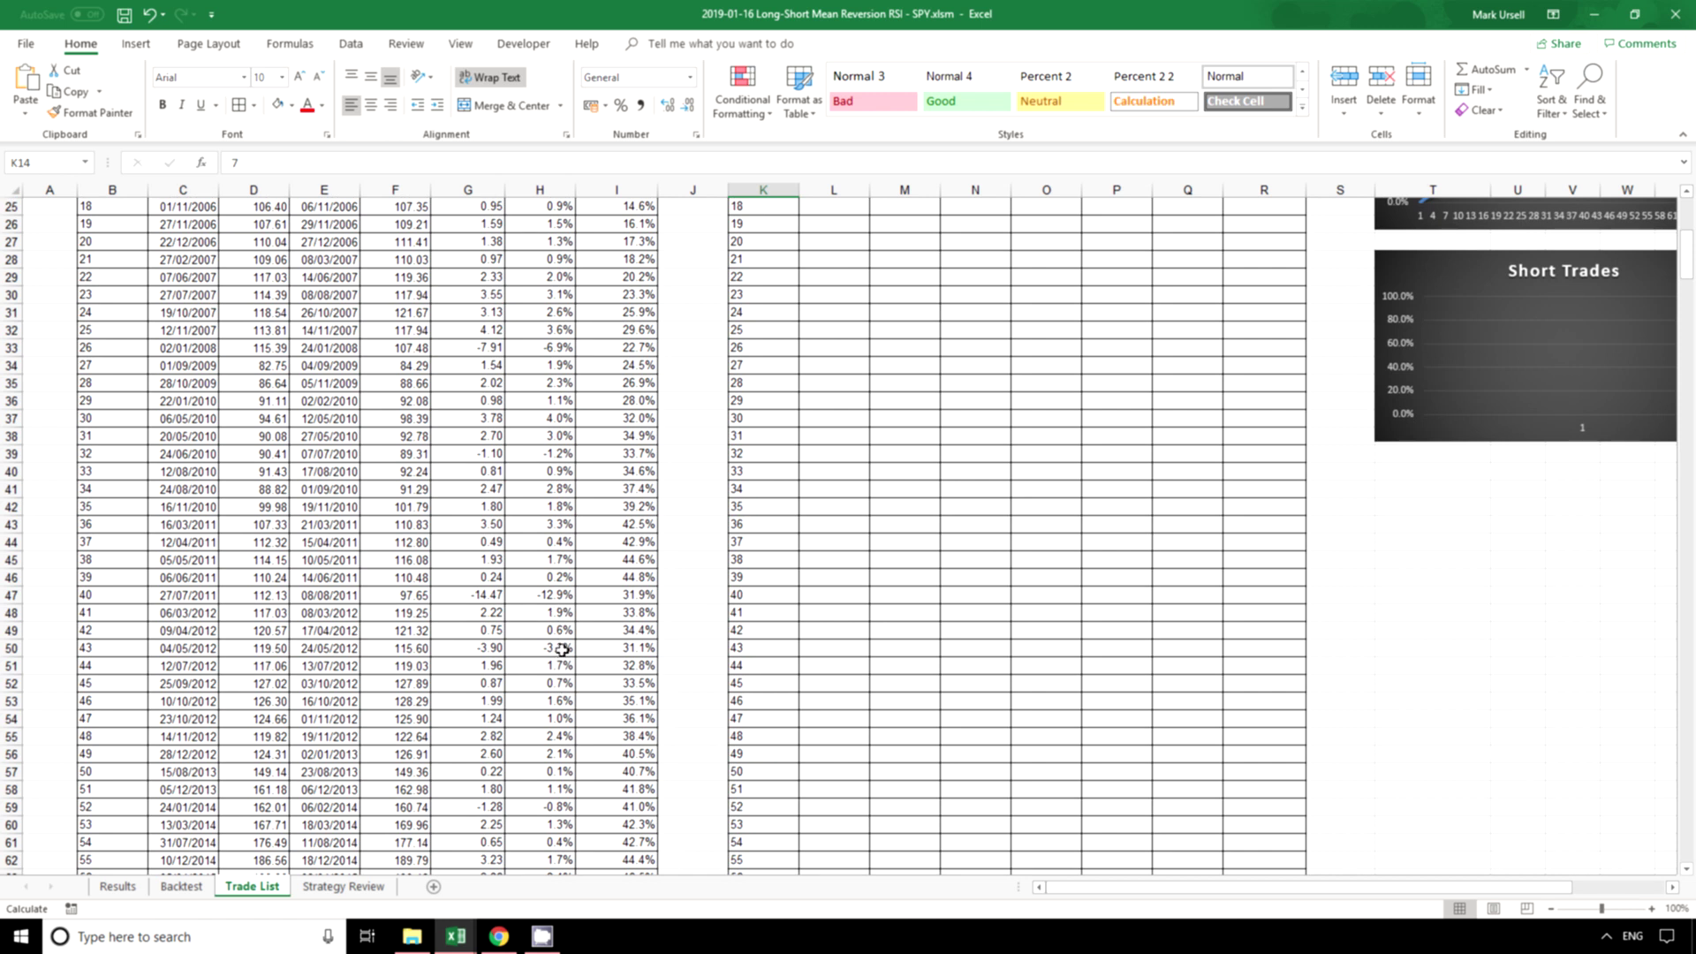
drag(559, 663, 548, 789)
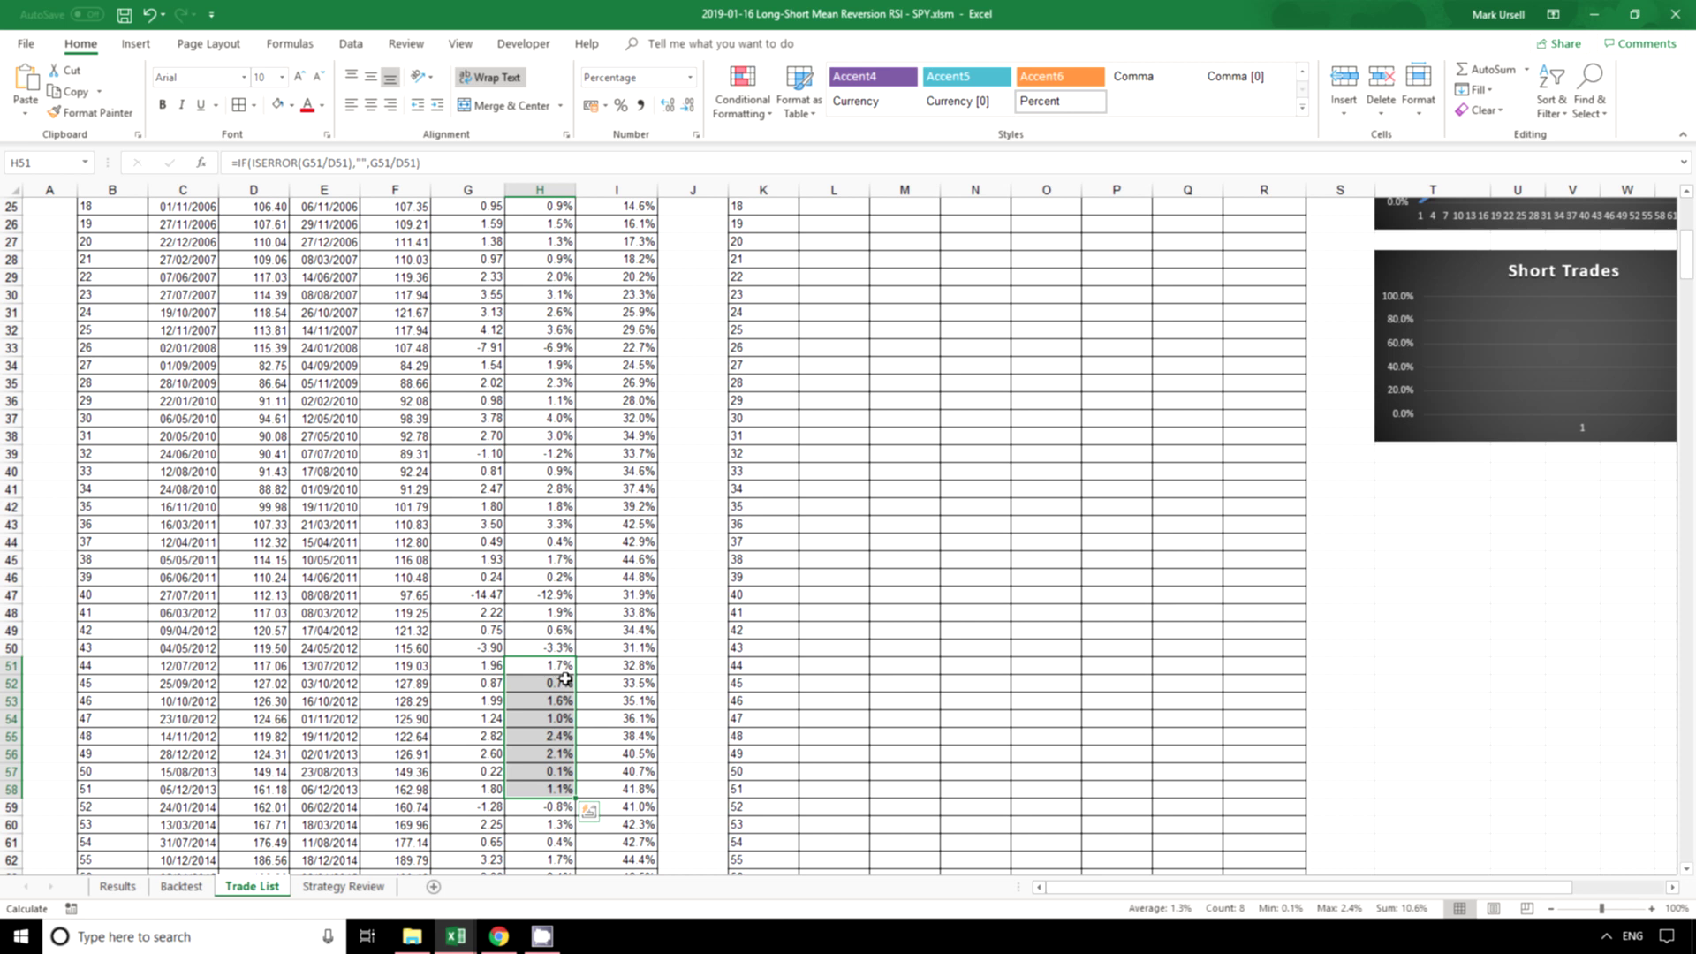
Inspect individual trade returns, including the H33 formula, then return to the Backtest sheet.
scroll(555, 779, up, 1)
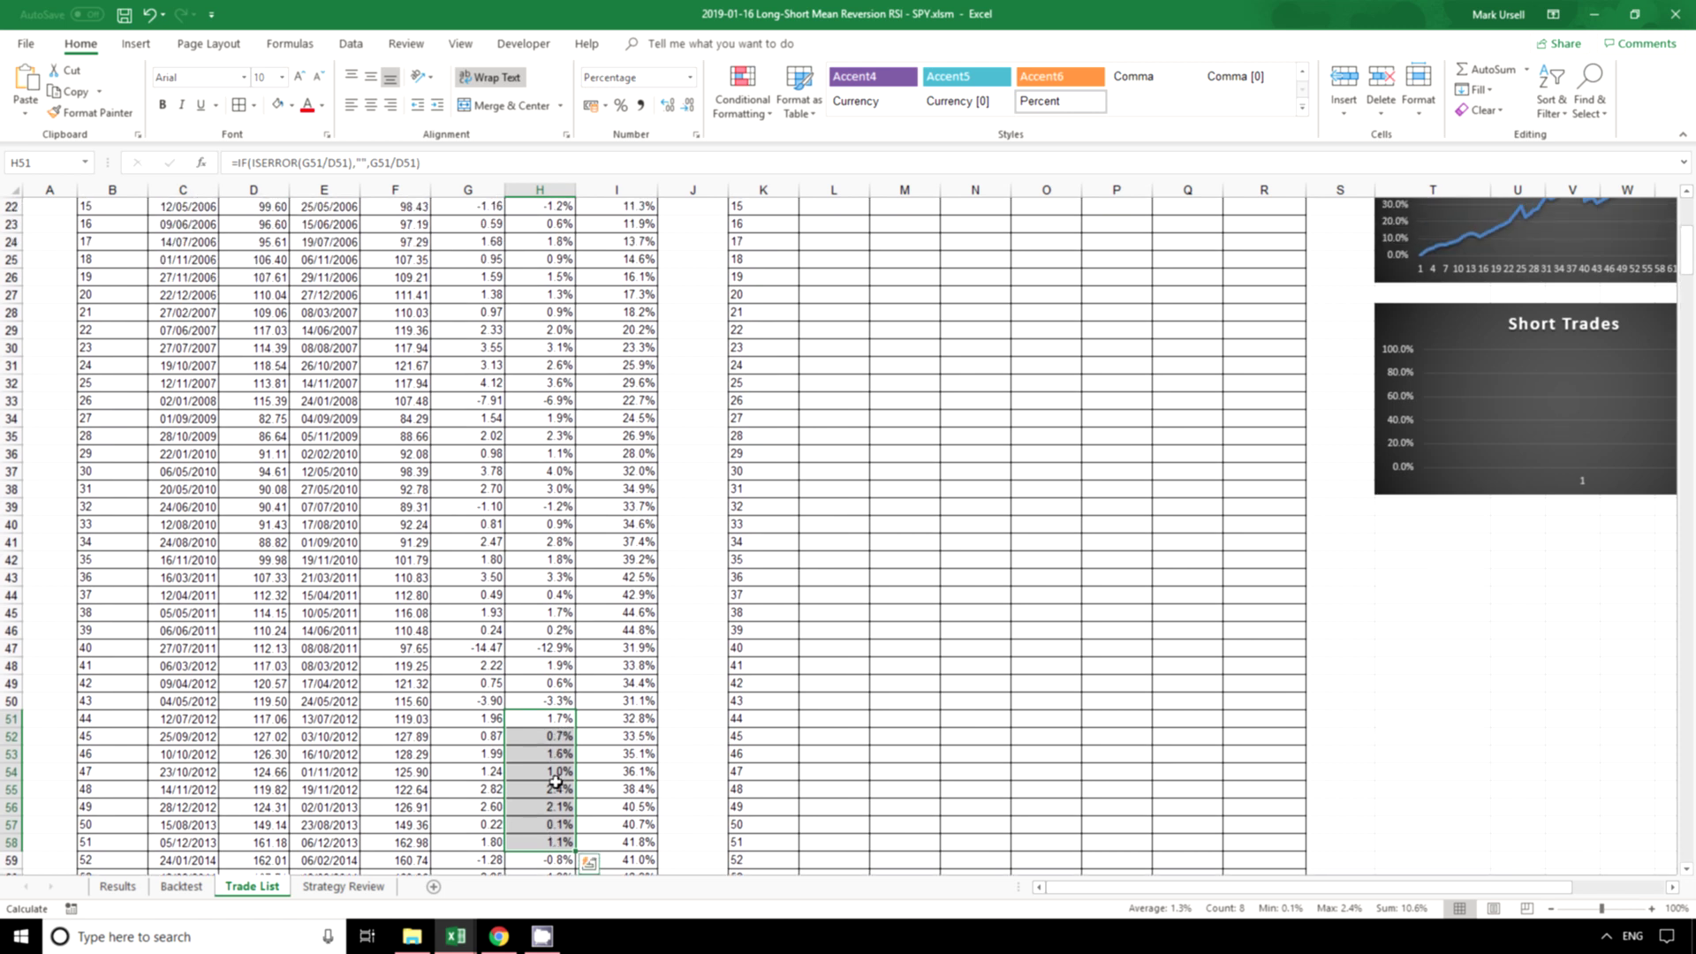
click(562, 650)
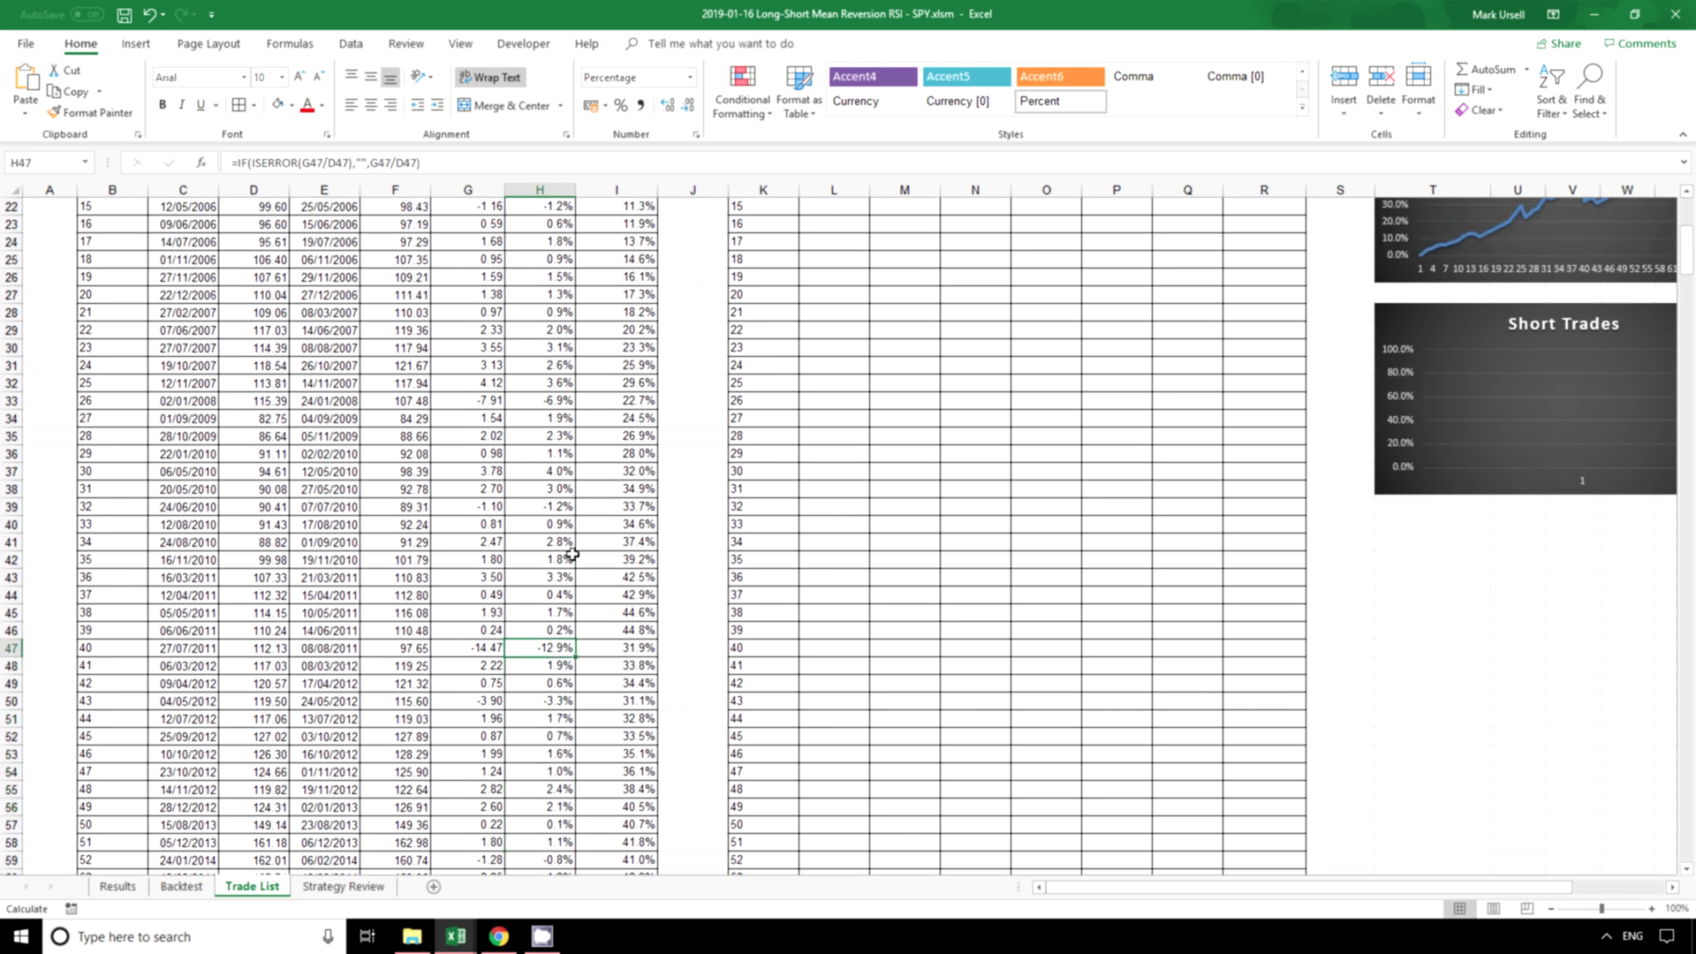
click(554, 504)
click(554, 402)
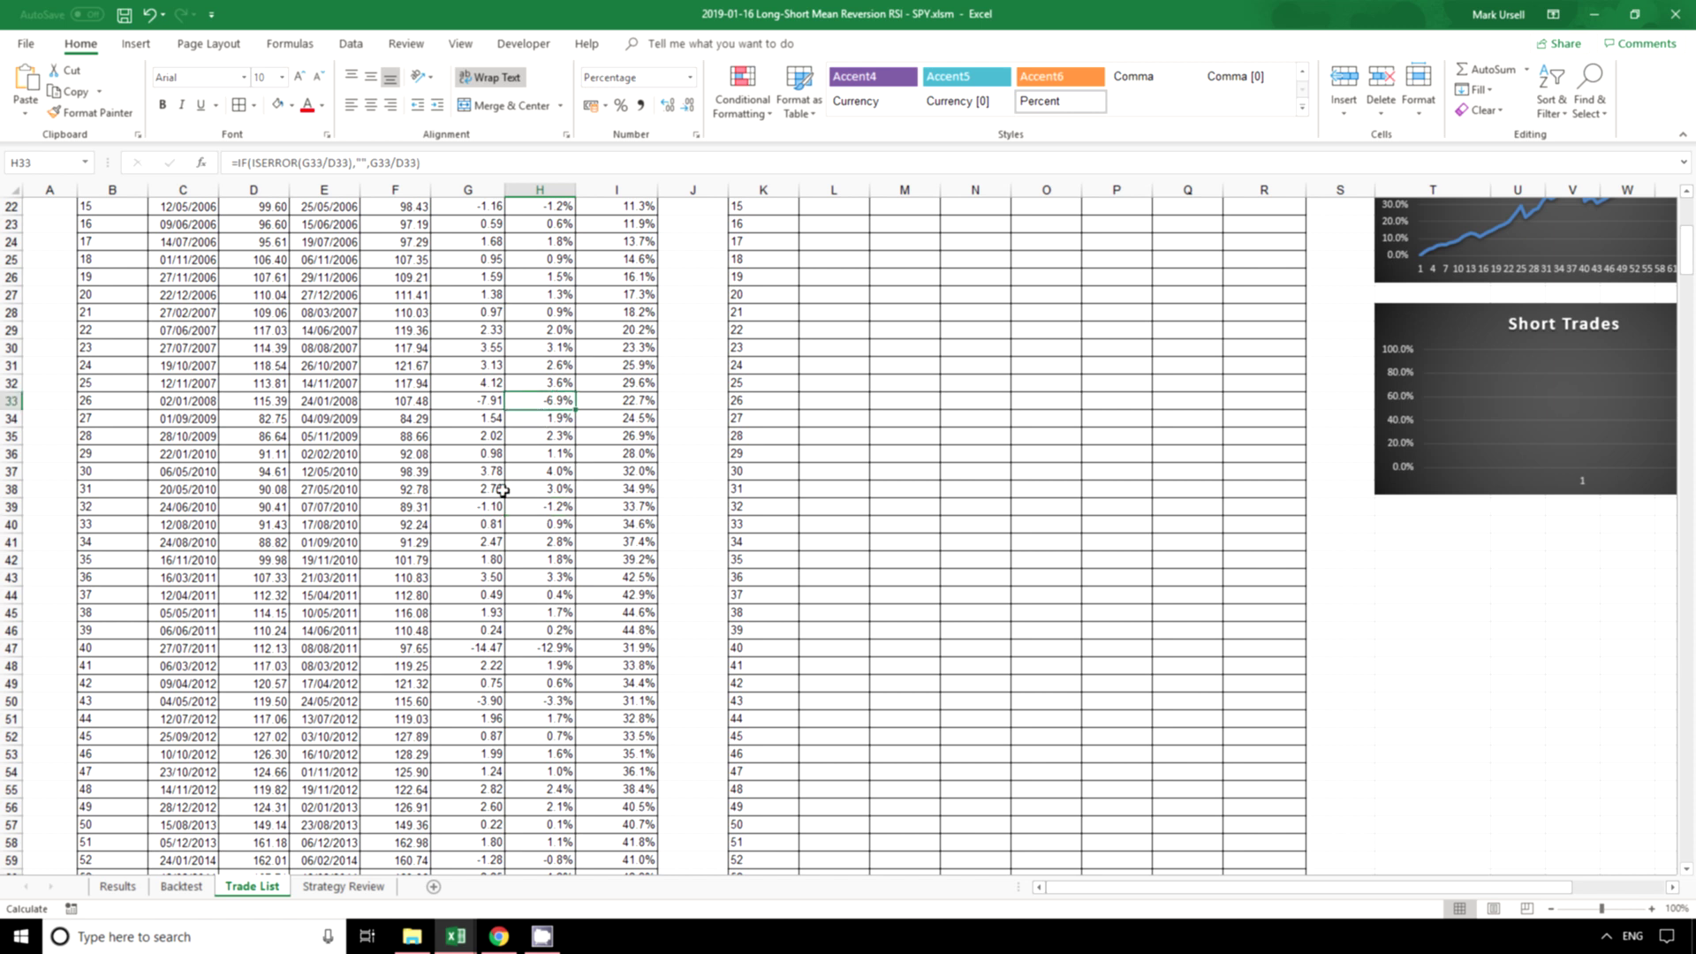
click(184, 886)
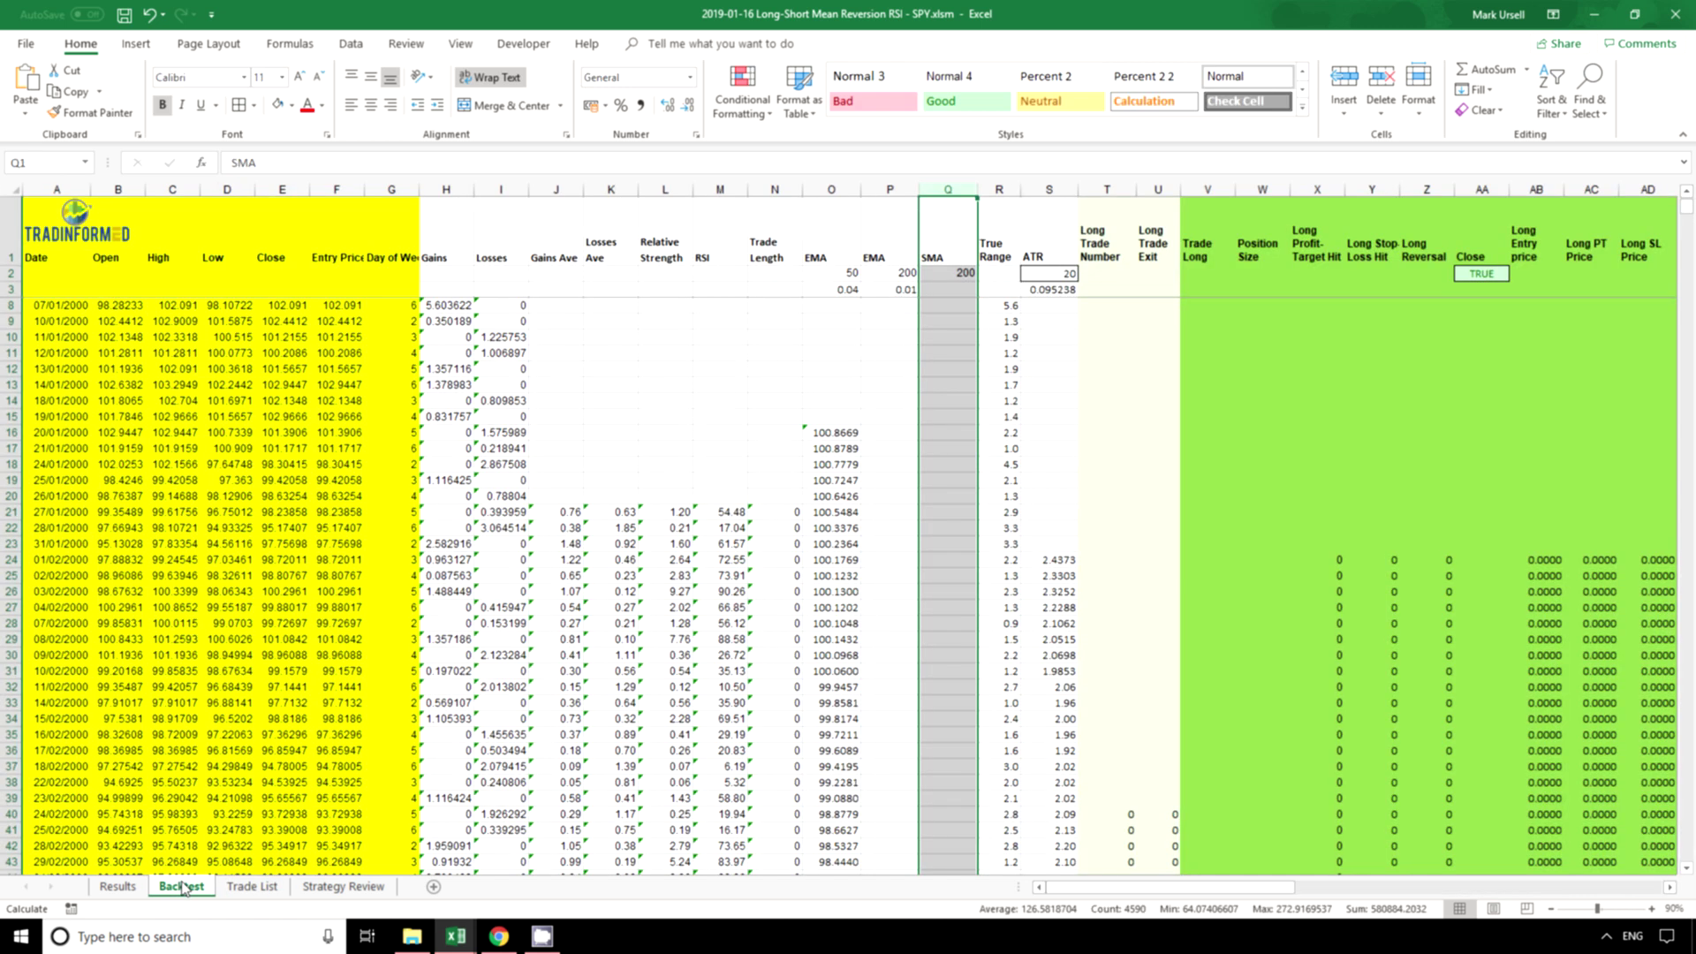
On the Results sheet, try Time Close 4, then set it to 3, dropping net profit to 23,199.
click(116, 886)
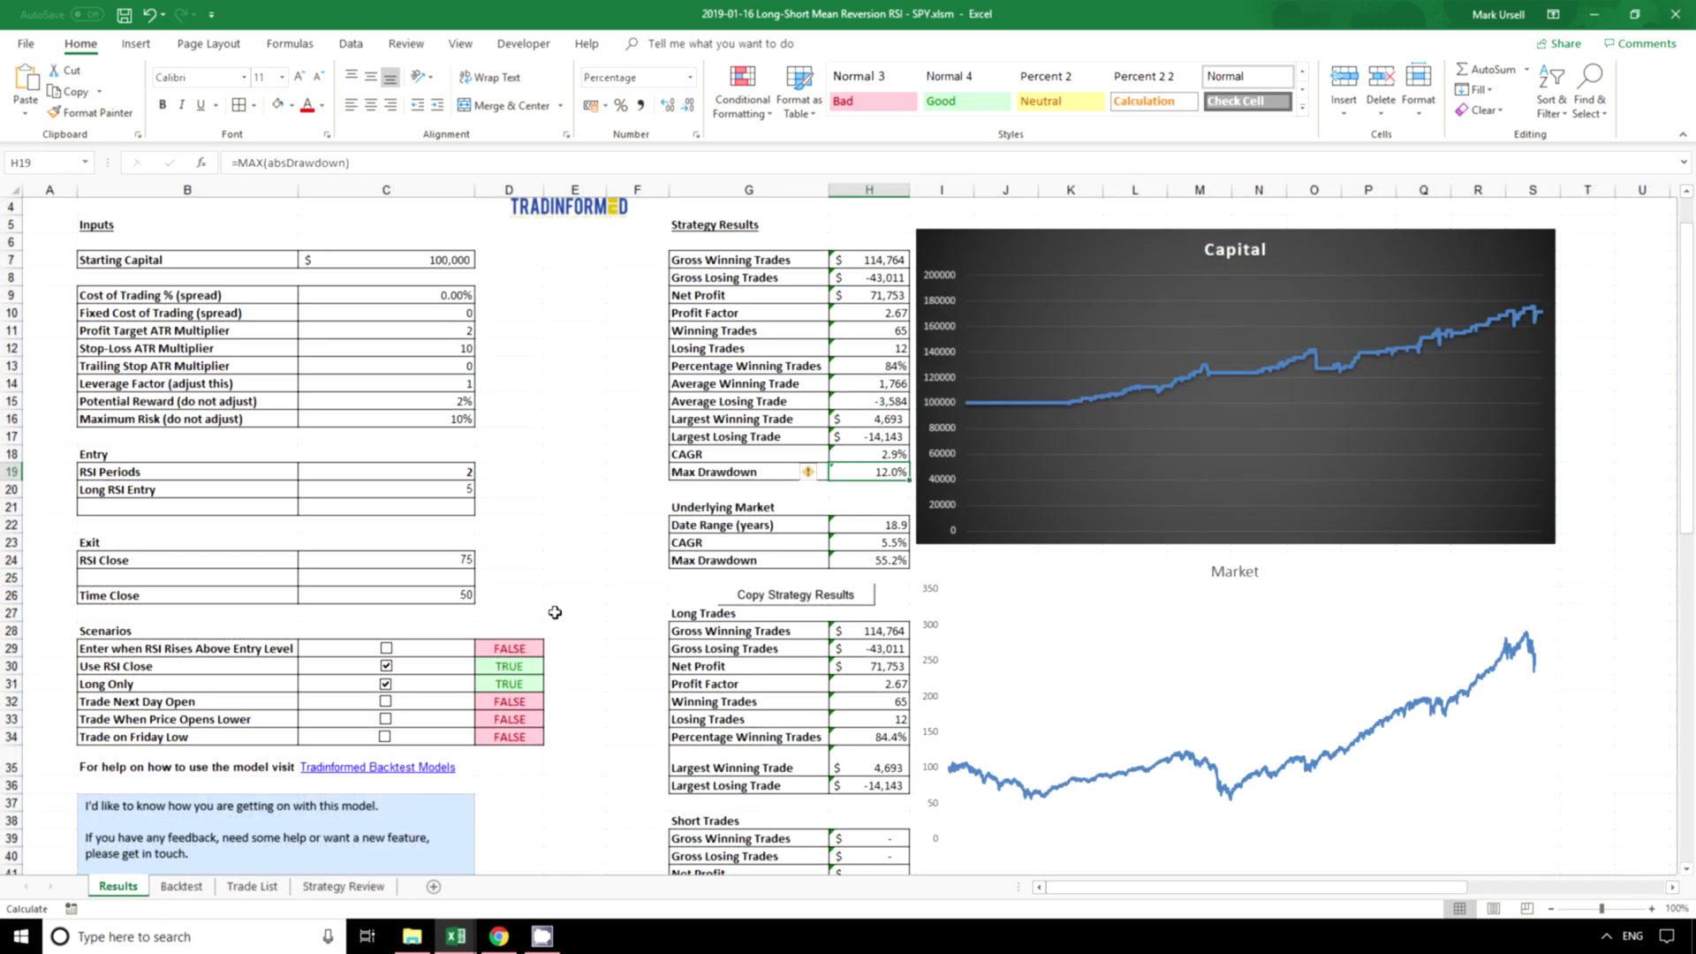
click(447, 590)
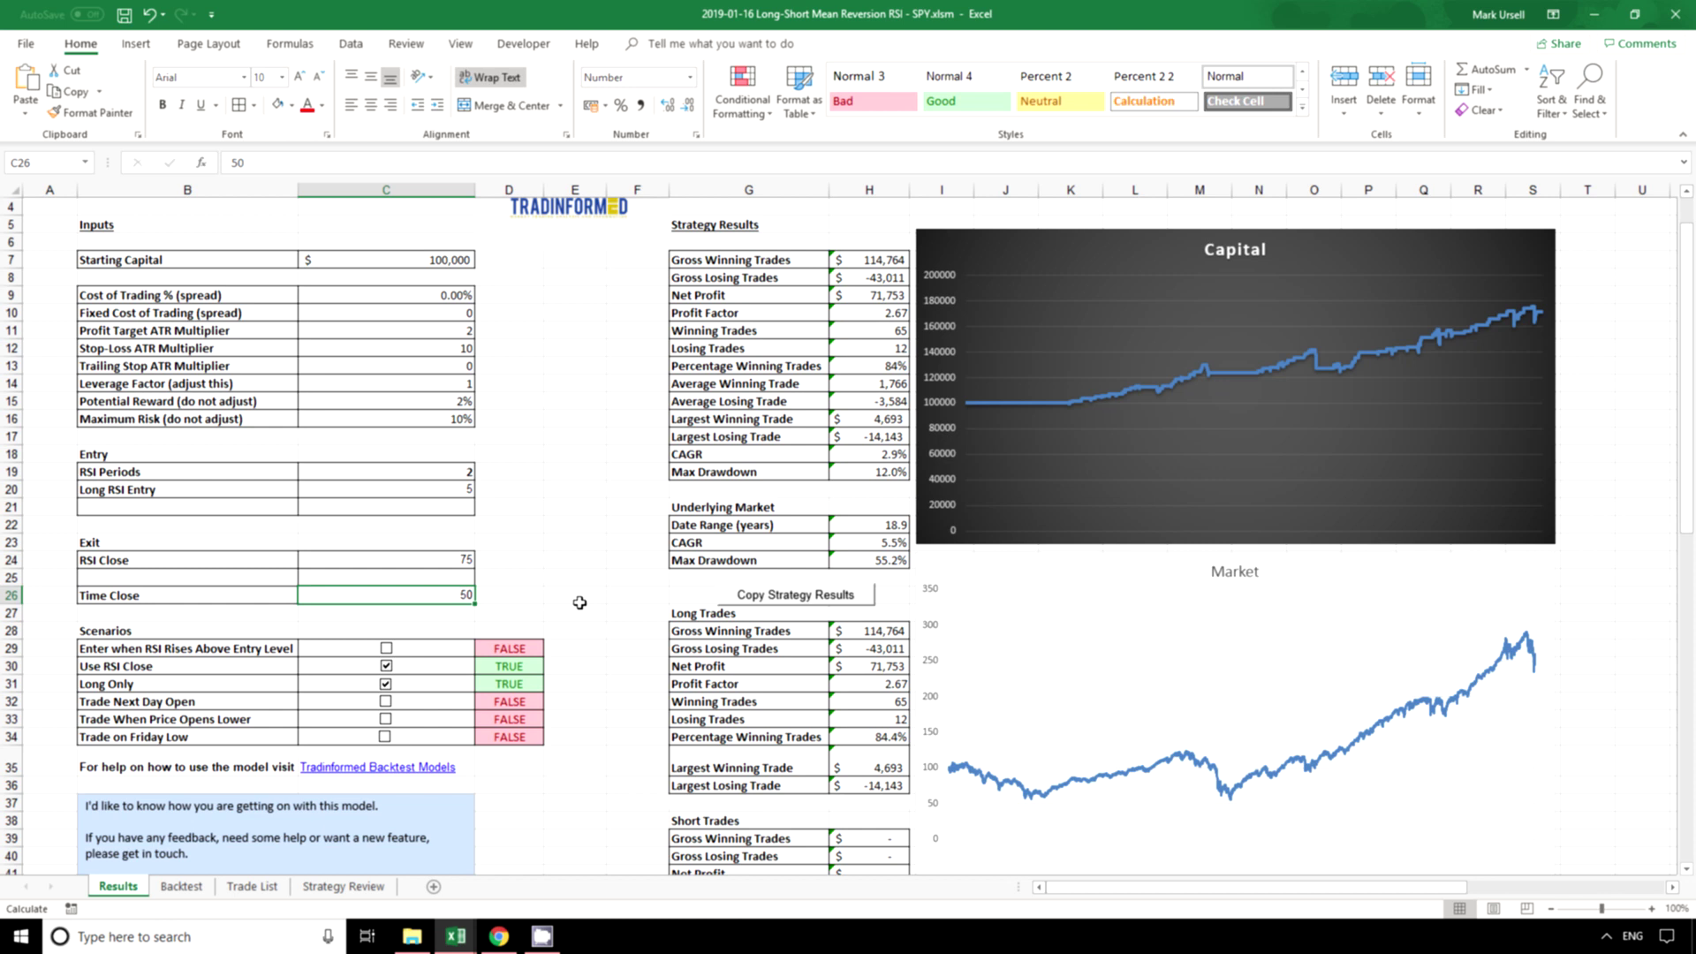
text(4)
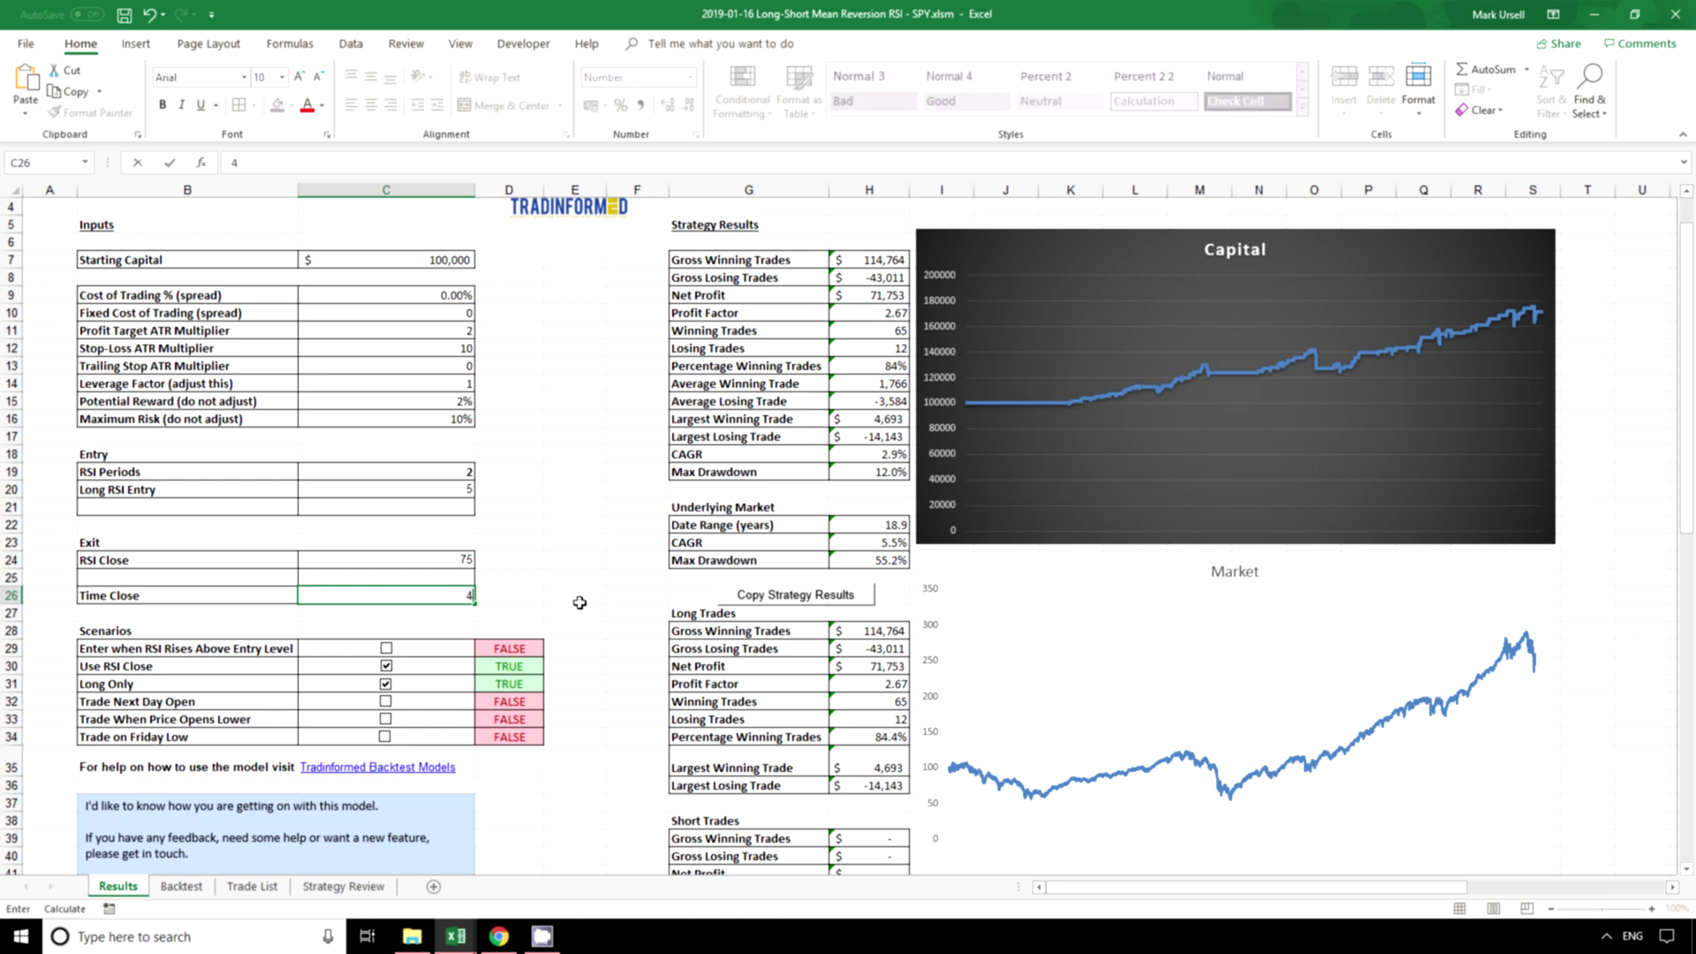
key(Return)
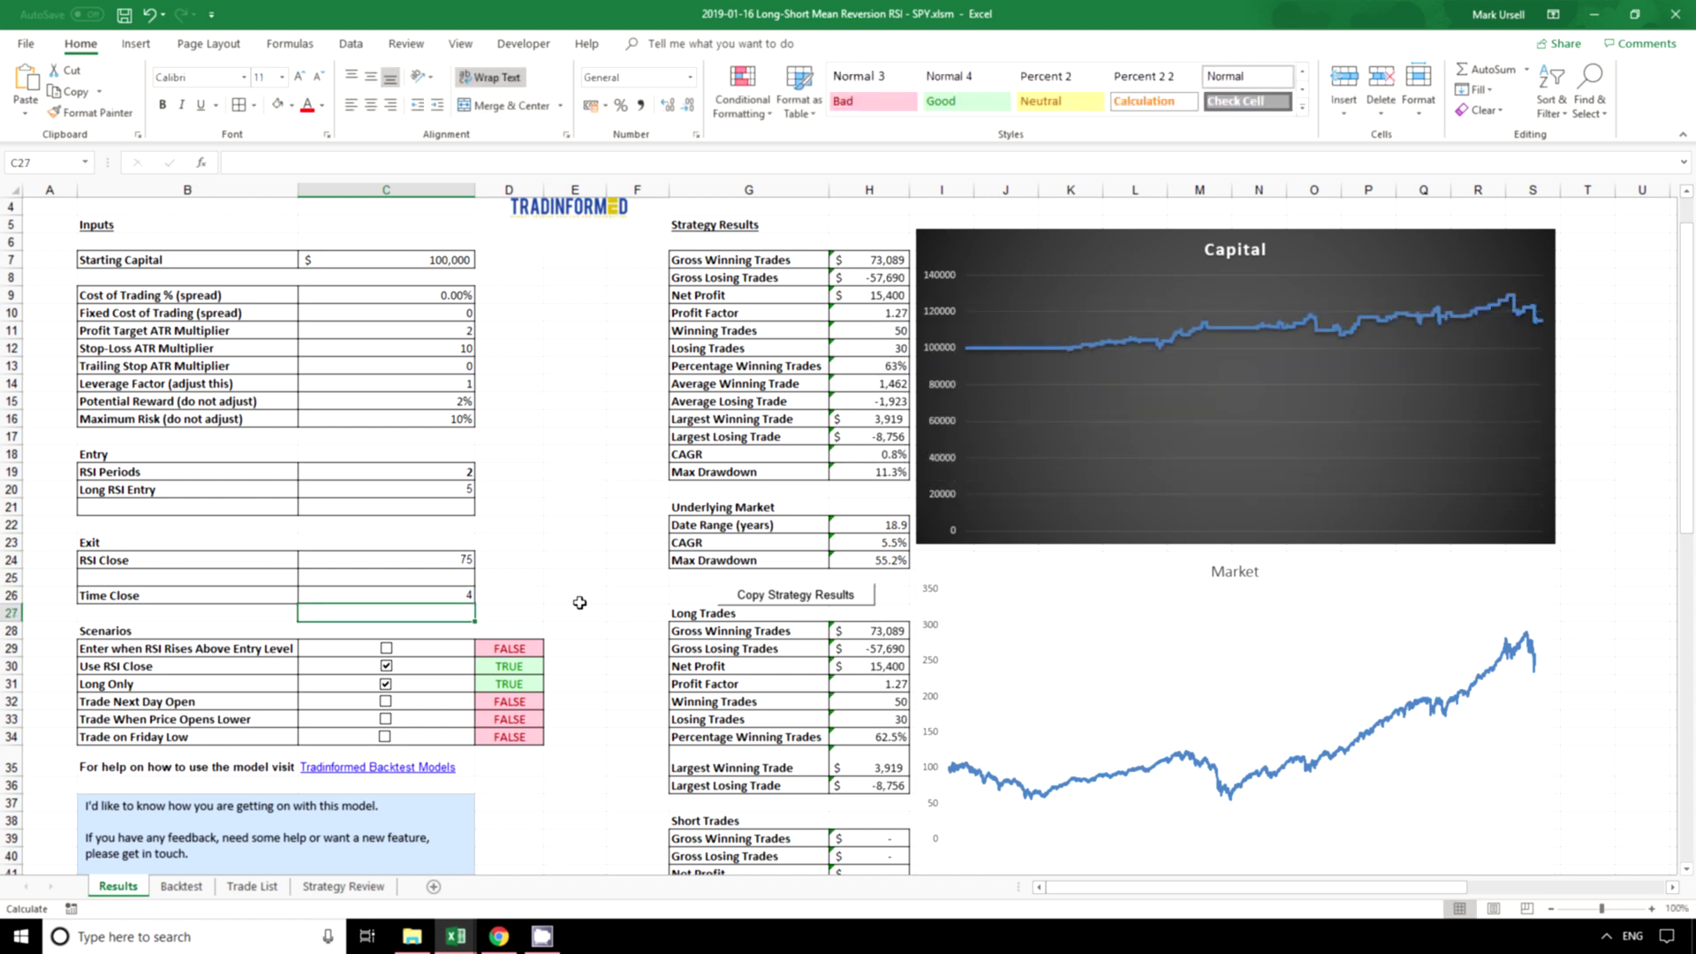
key(Up)
text(3)
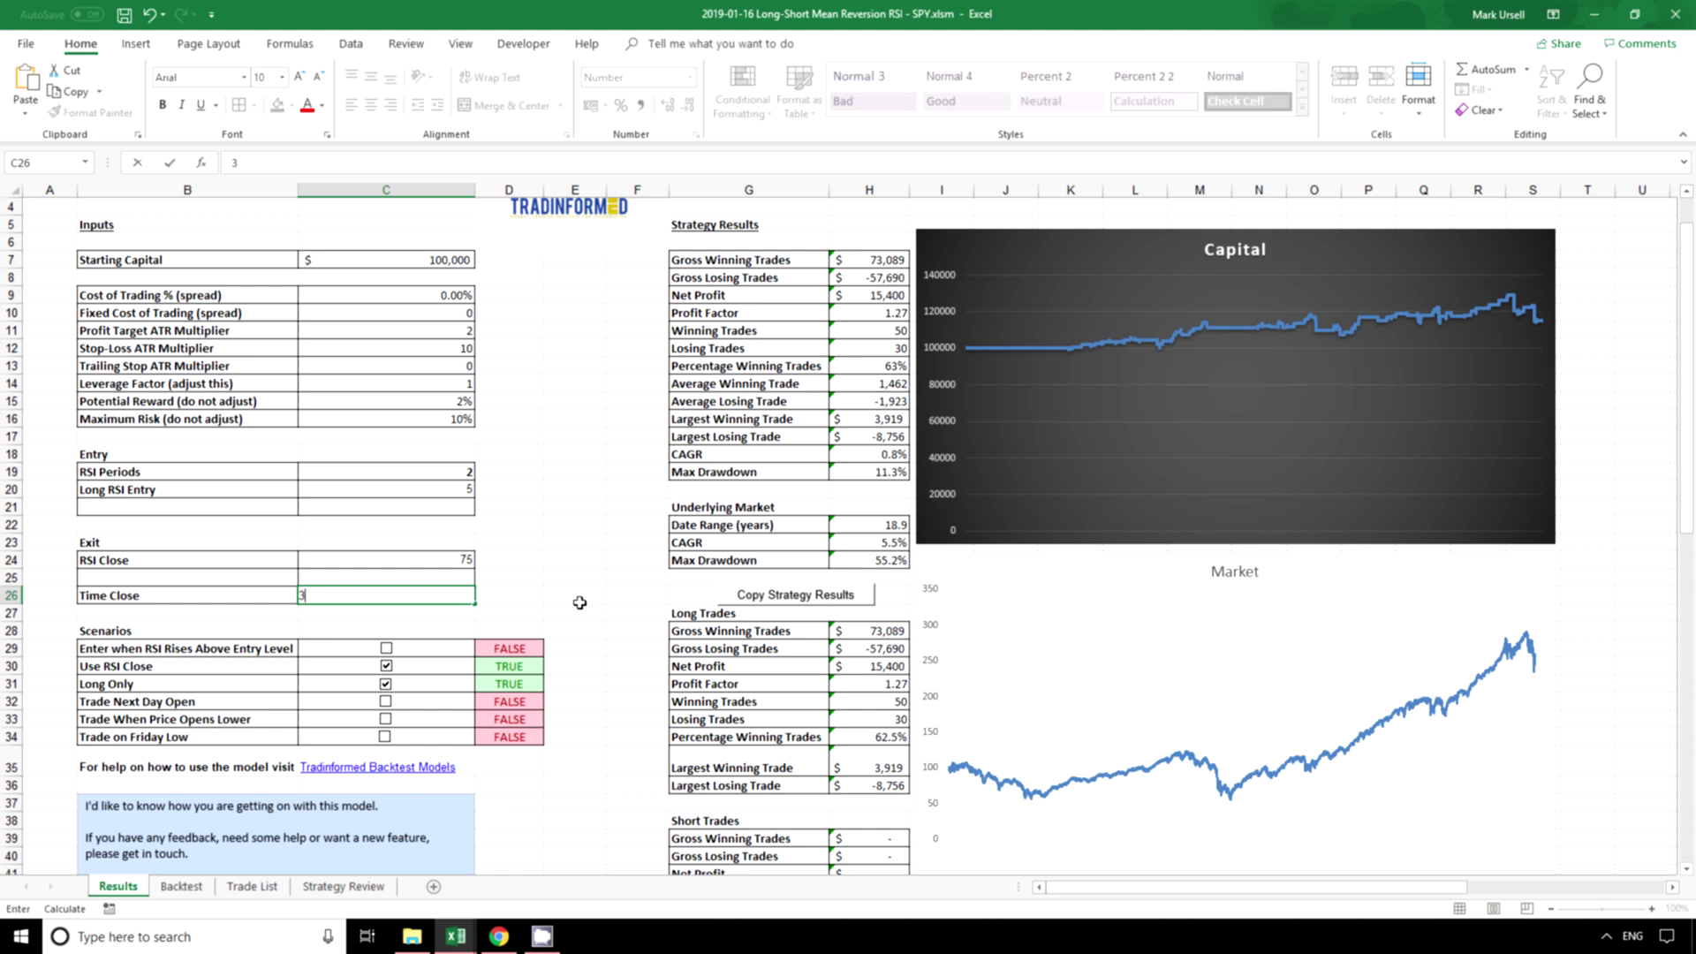
key(Return)
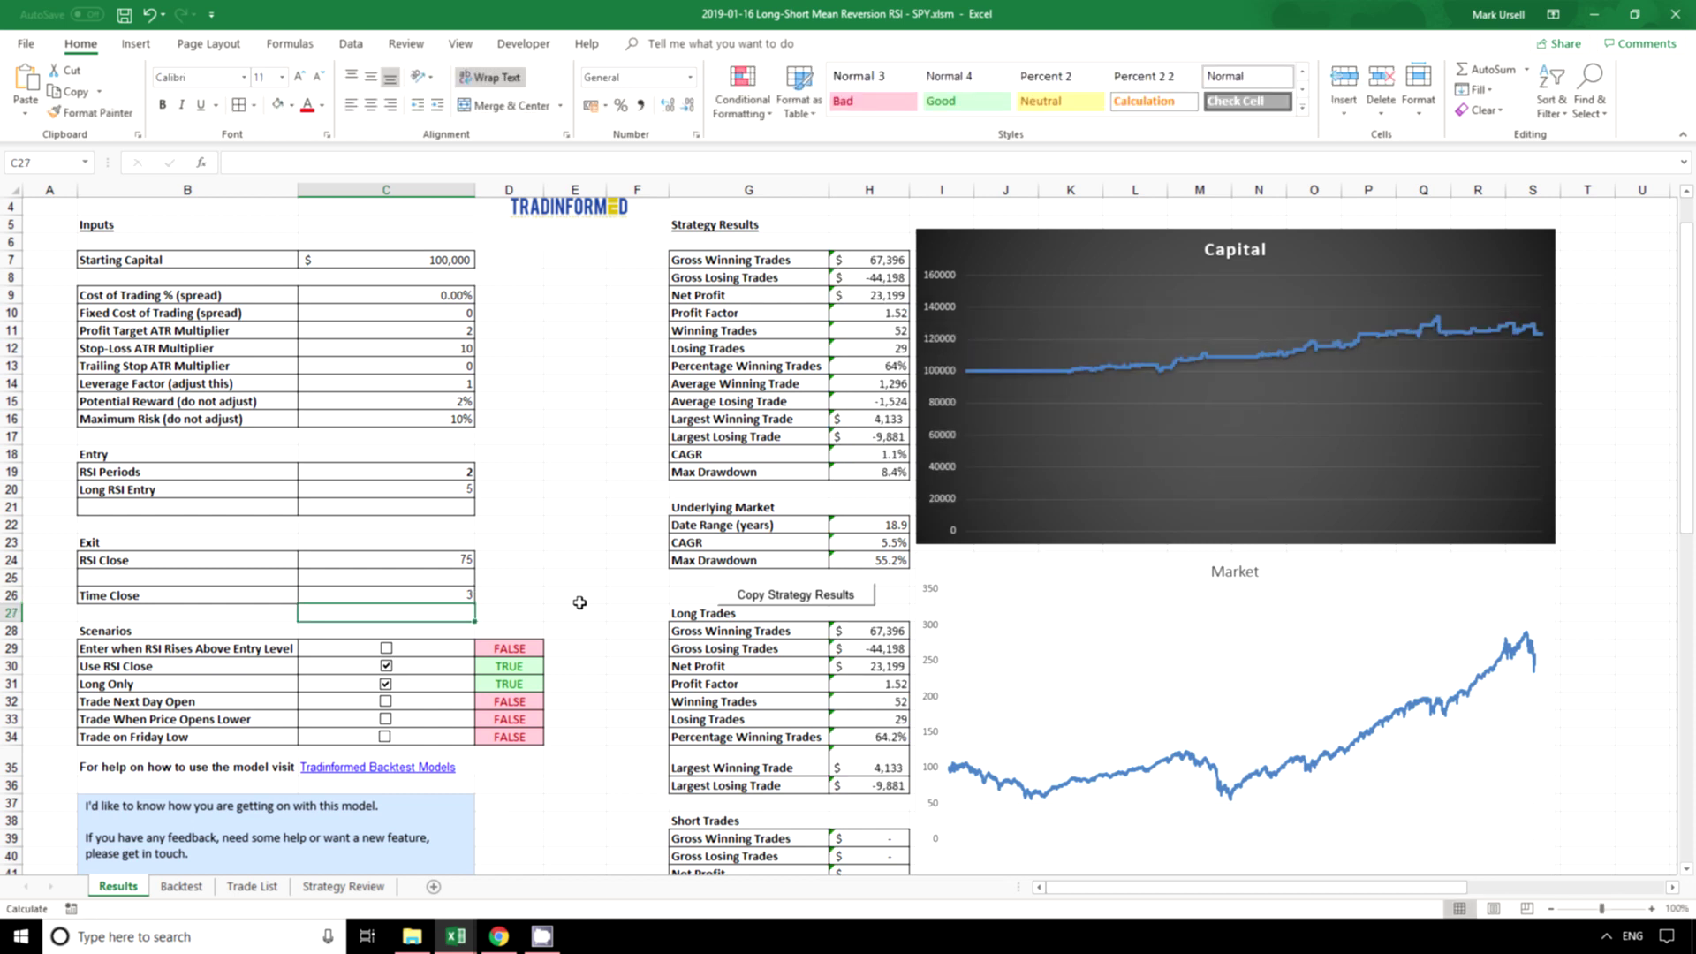
click(442, 588)
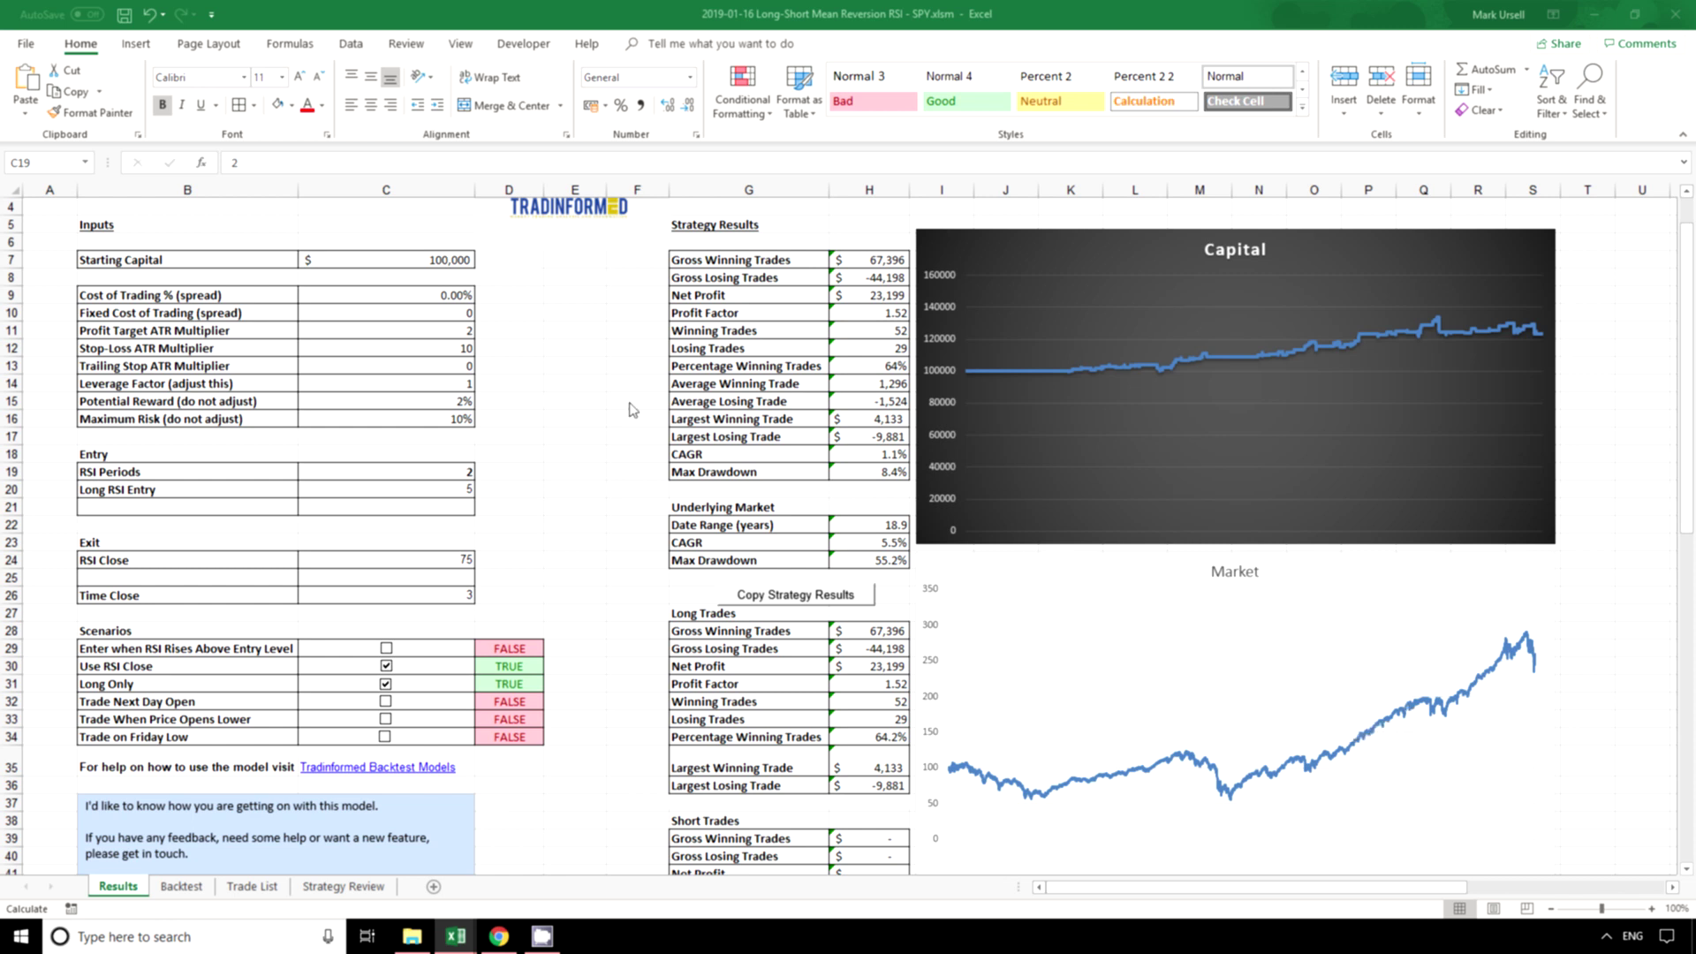
Set RSI Periods in C19 to 4.
click(406, 474)
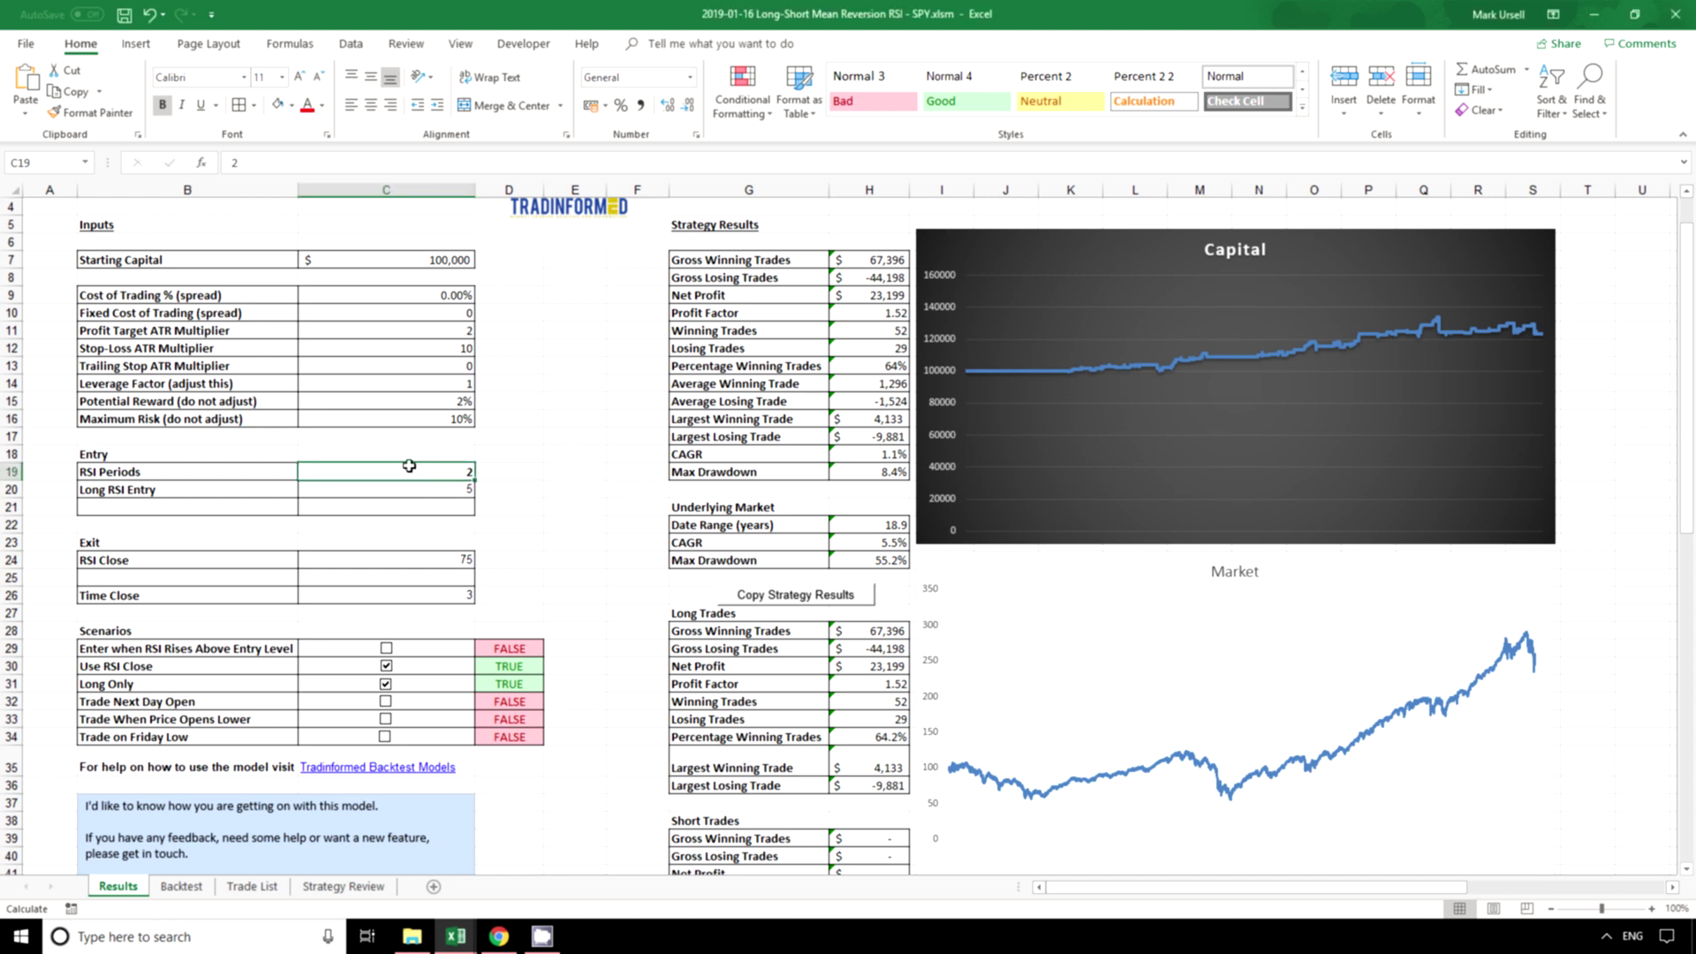
text(4)
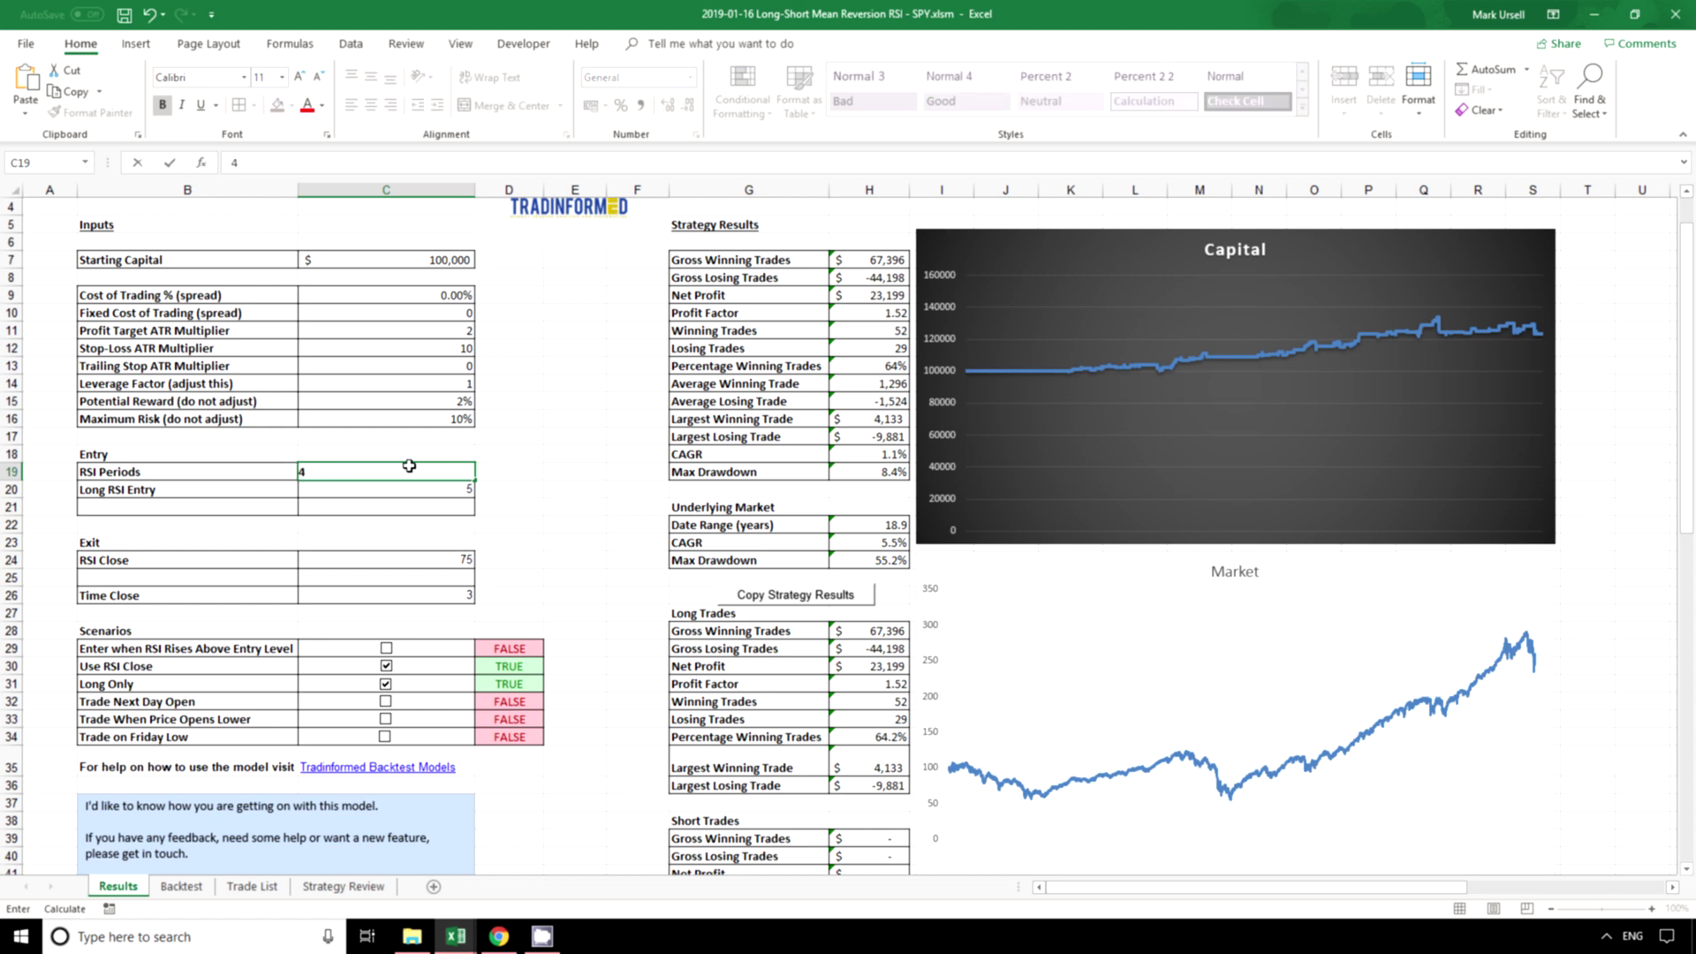
key(Return)
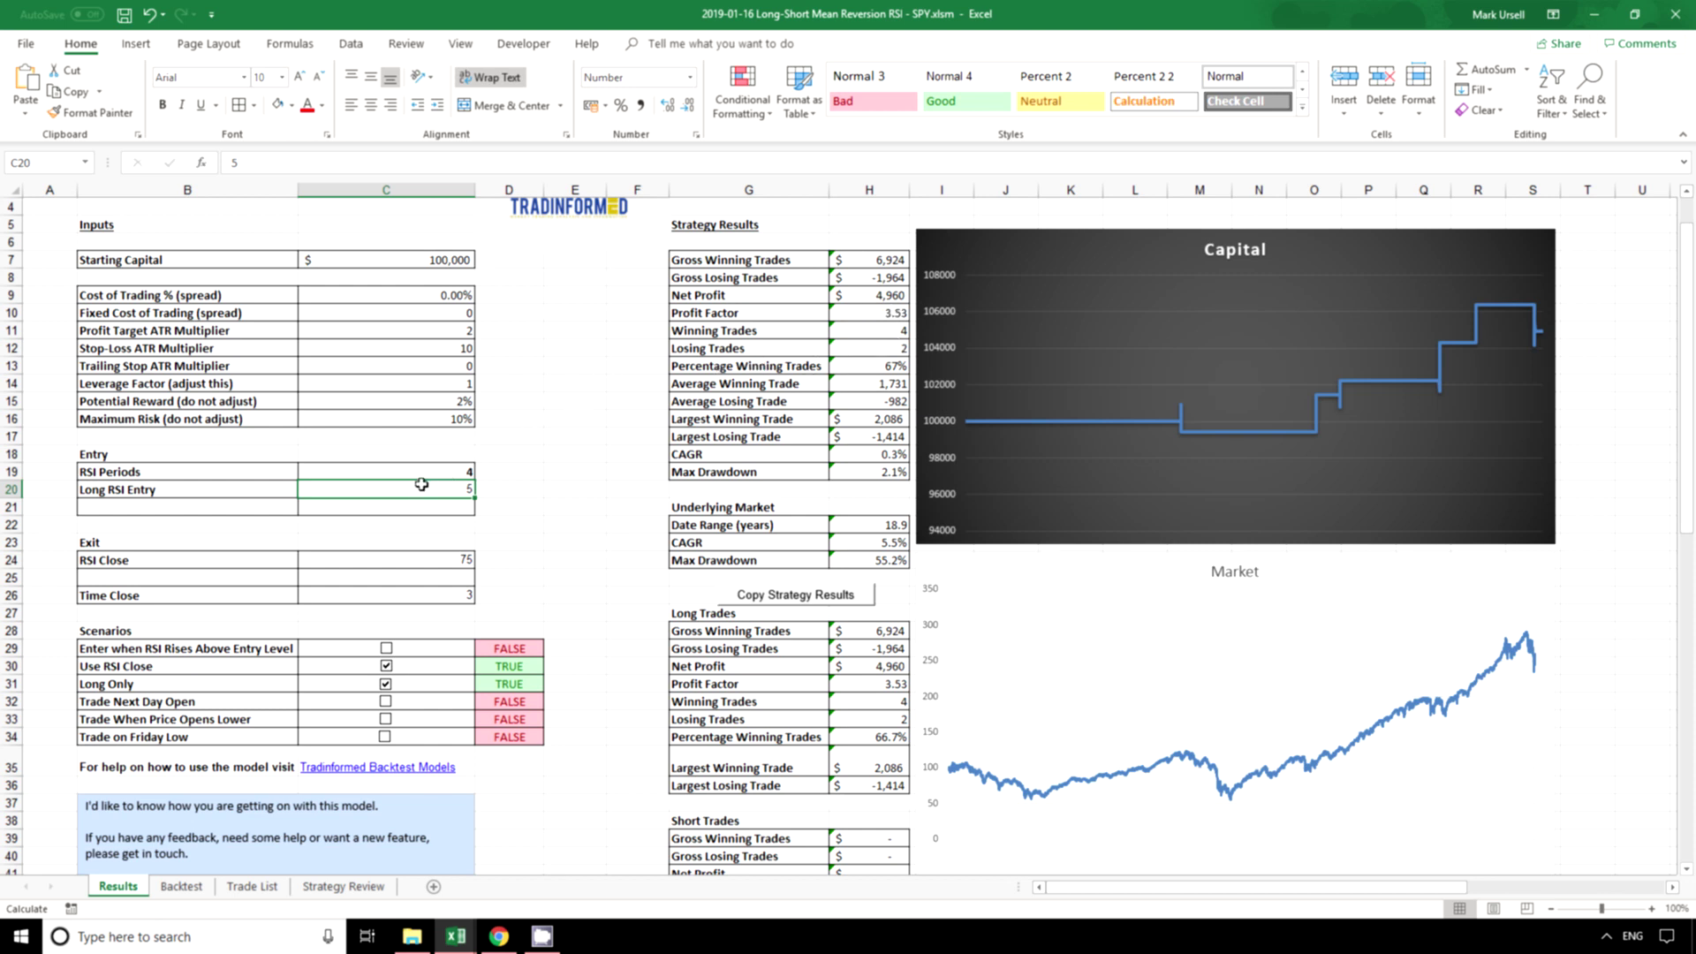
Try Long RSI Entry values 20 and 25, then settle on 30 for 66,600 net profit.
text(20)
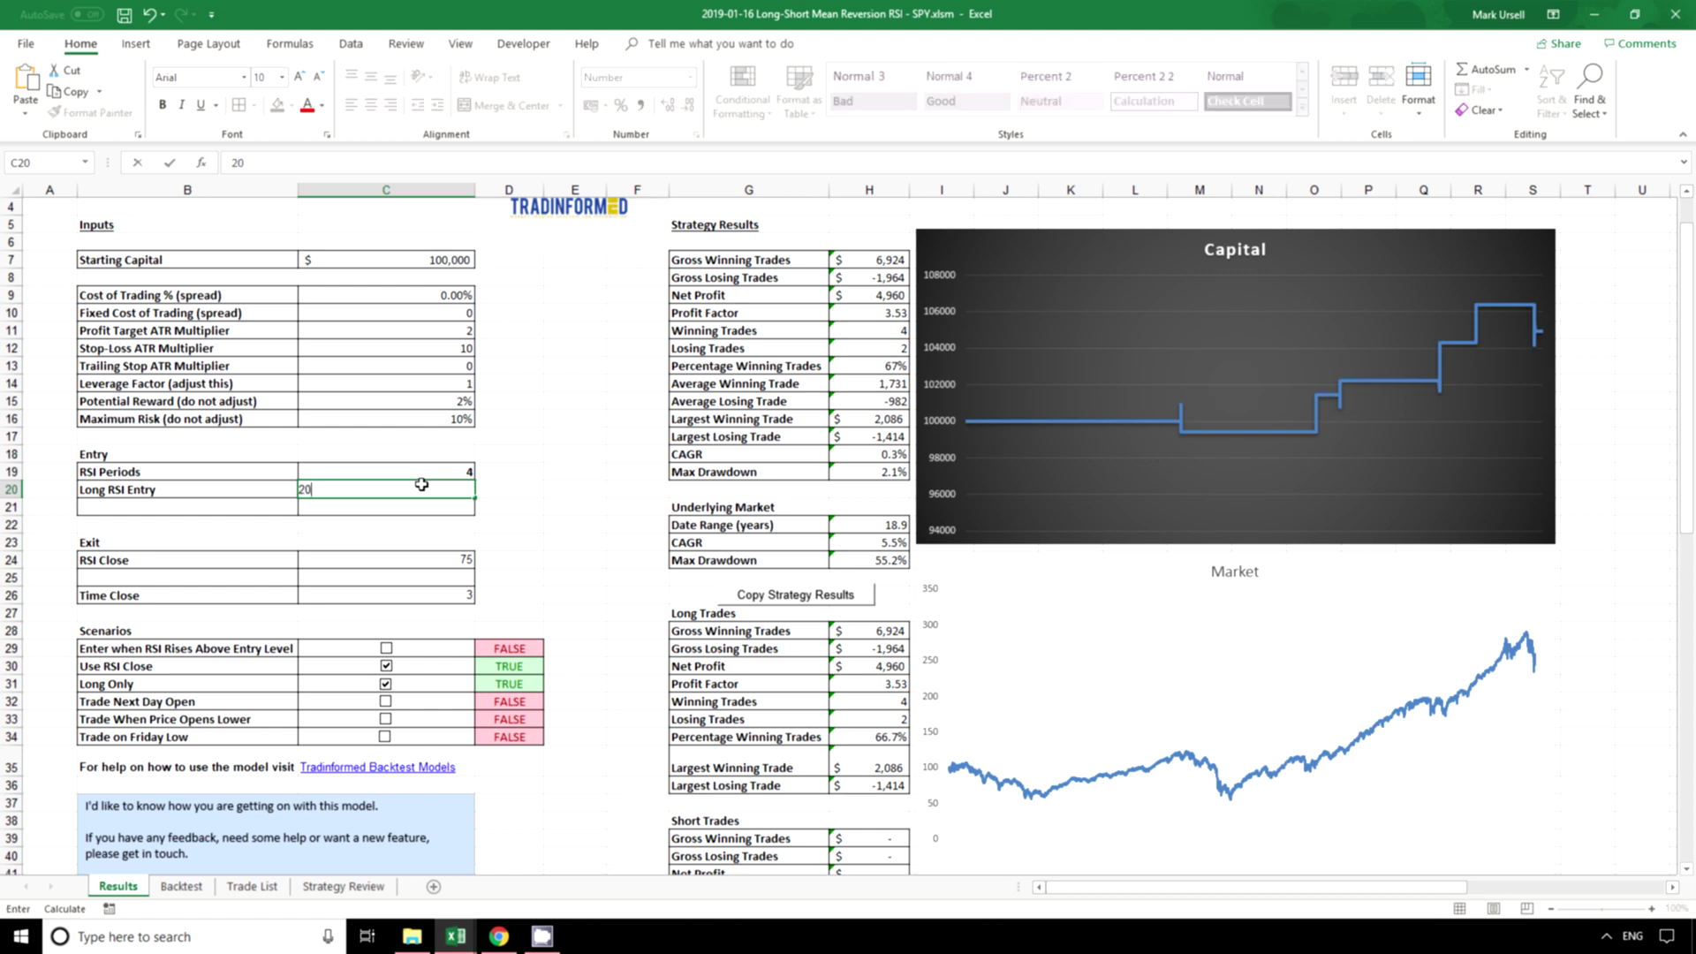
key(ctrl+Return)
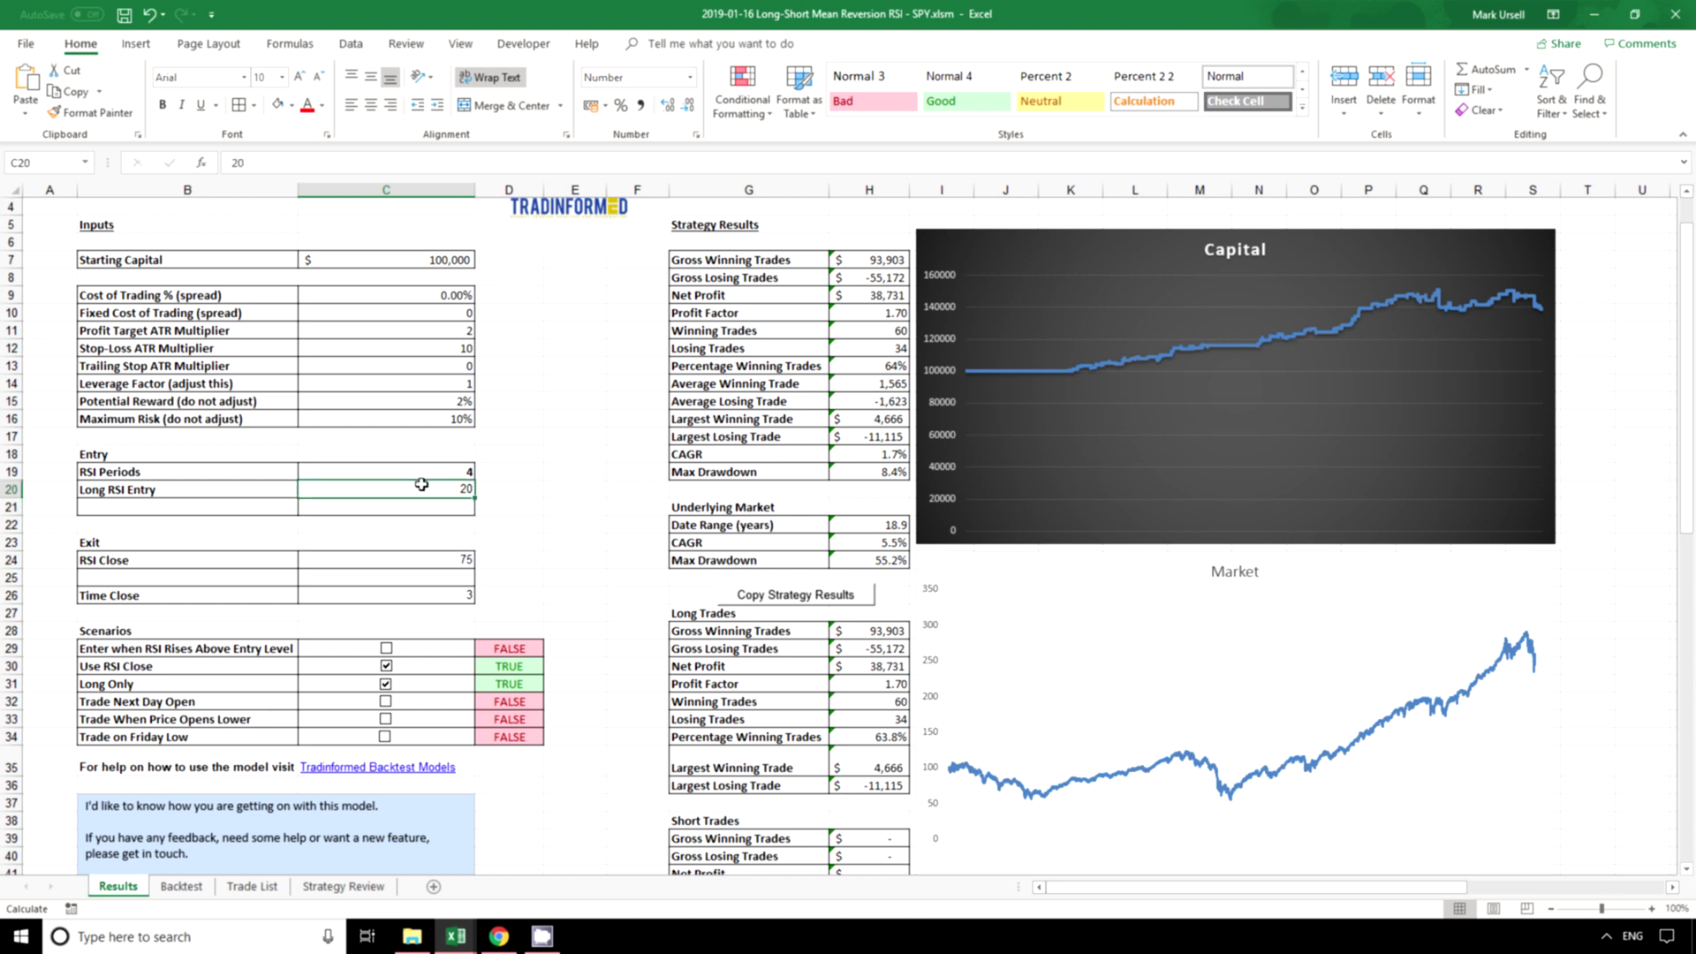
text(25)
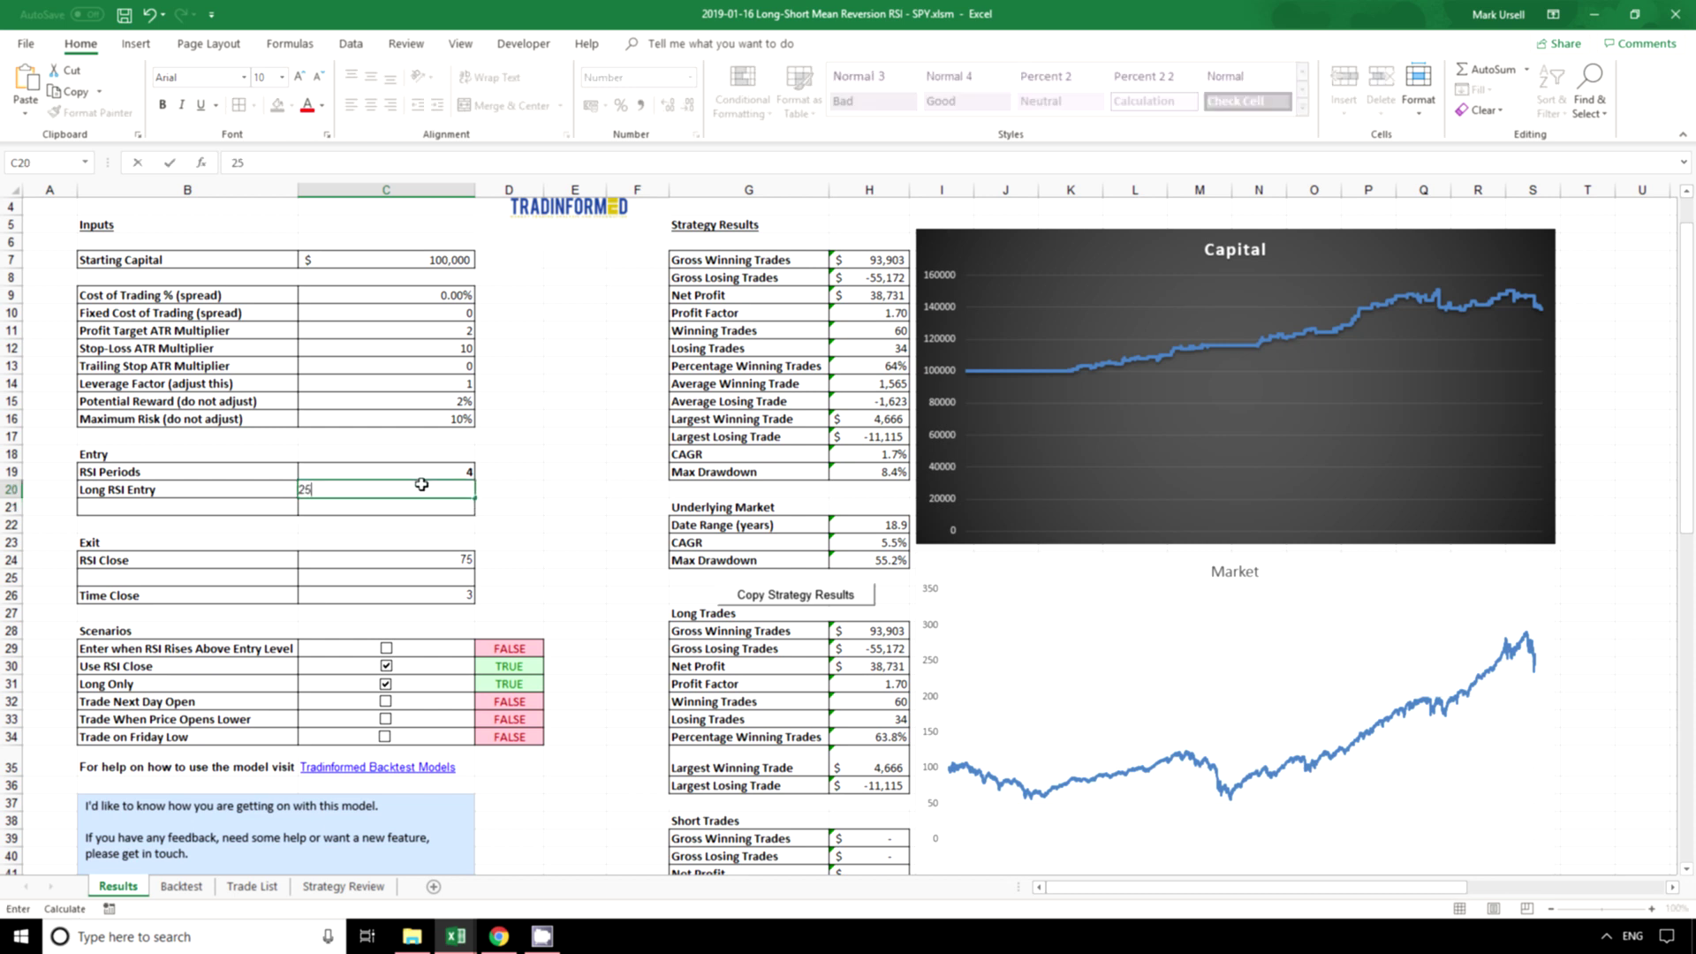
key(Return)
click(421, 484)
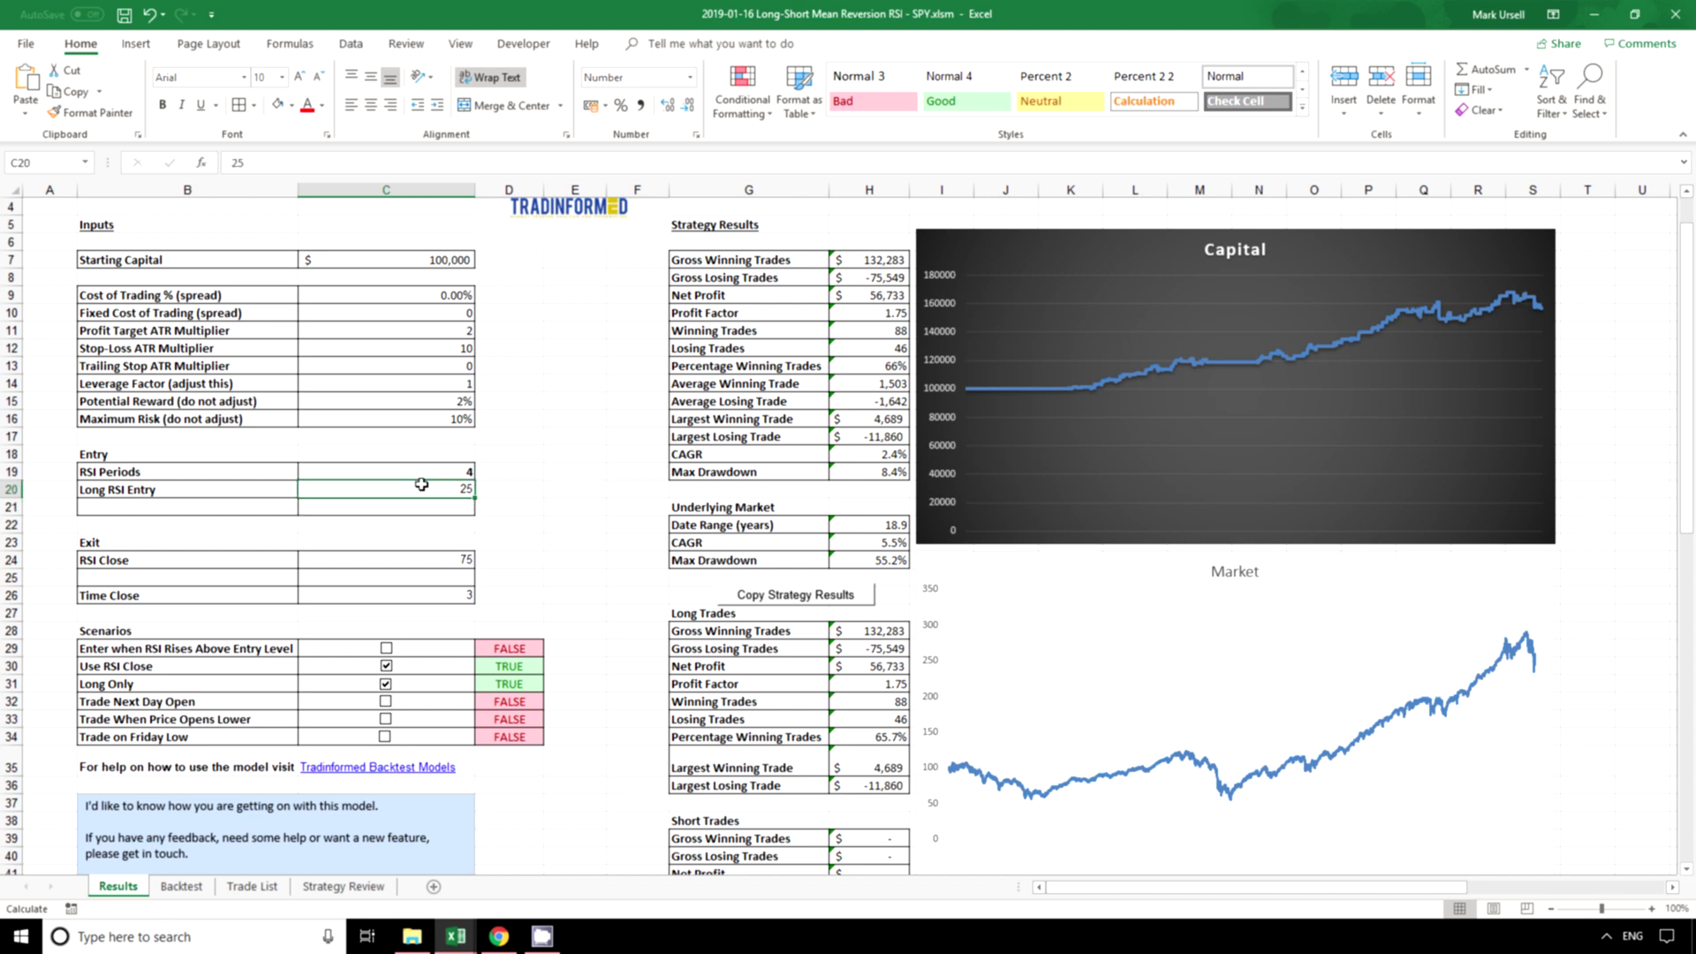
text(30)
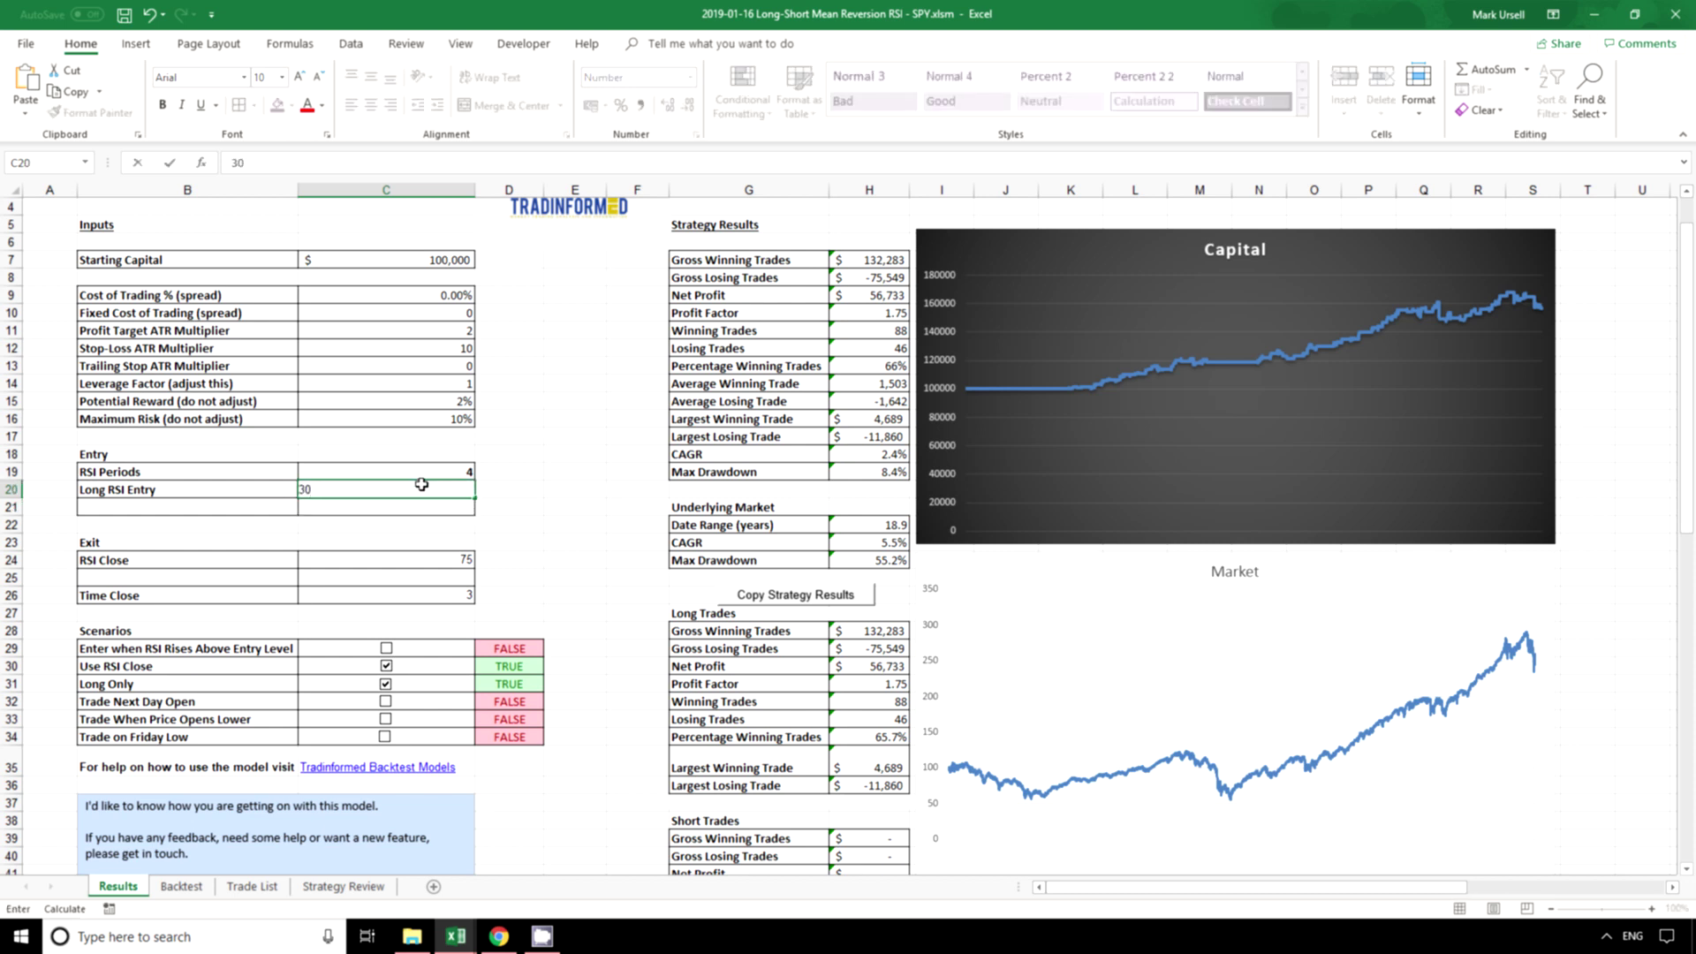
key(Return)
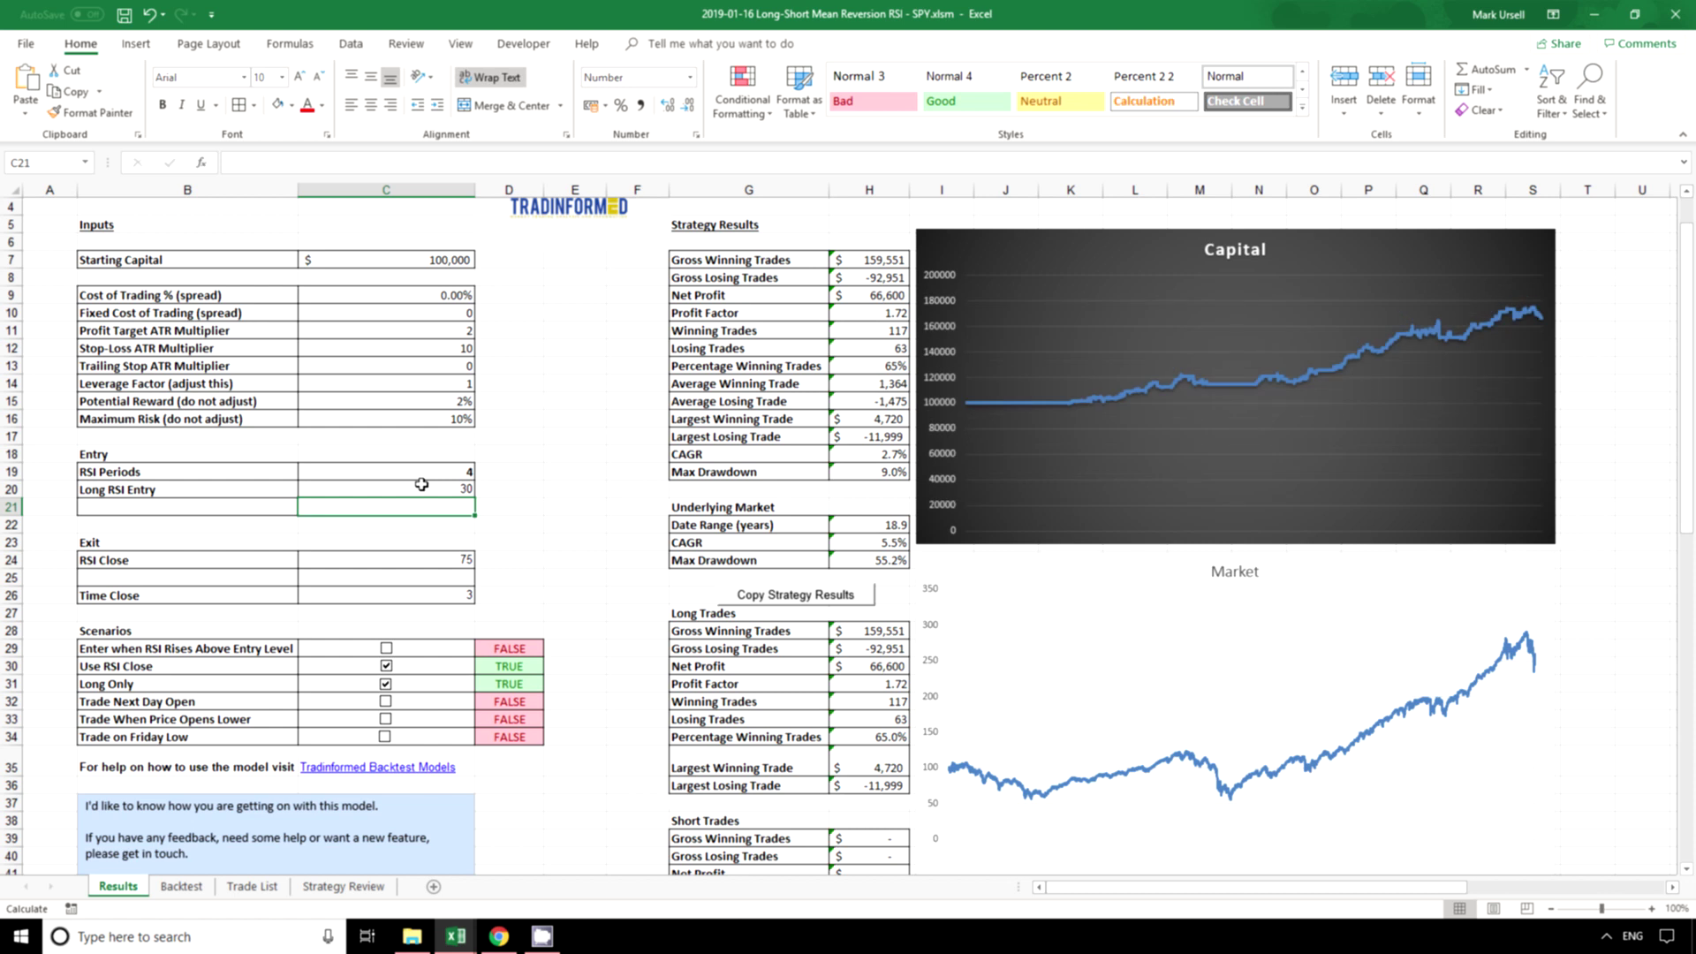
Set Time Close in C26 to 10, raising net profit to 145,634.
click(431, 598)
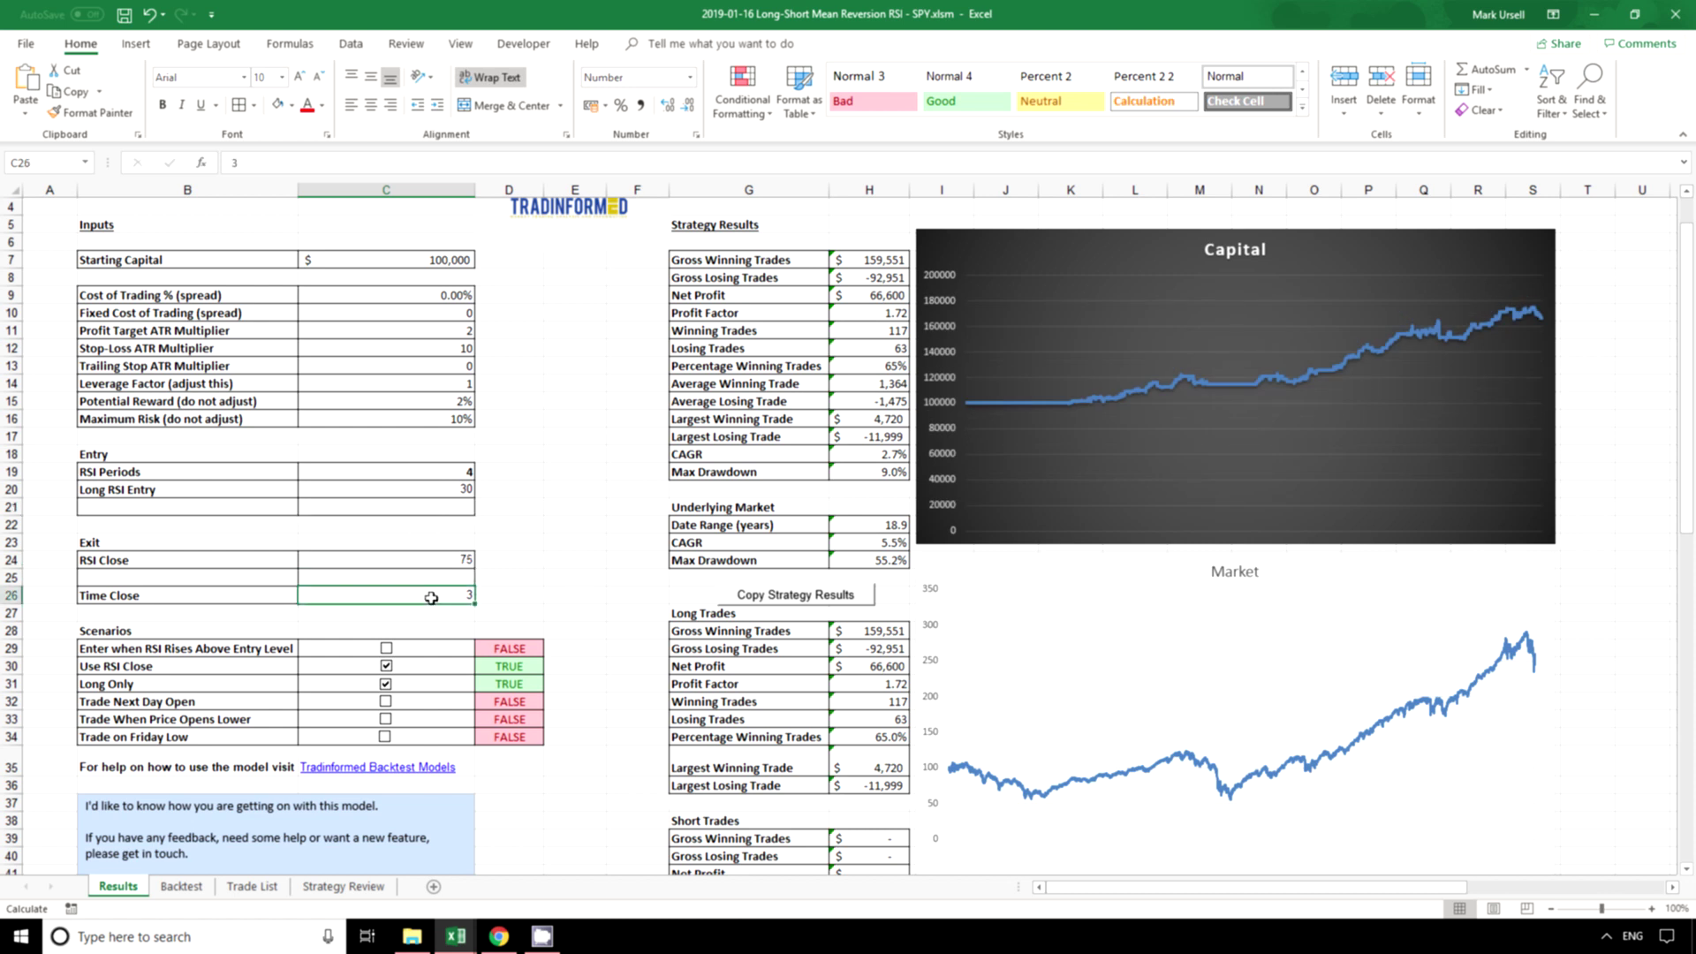
text(10)
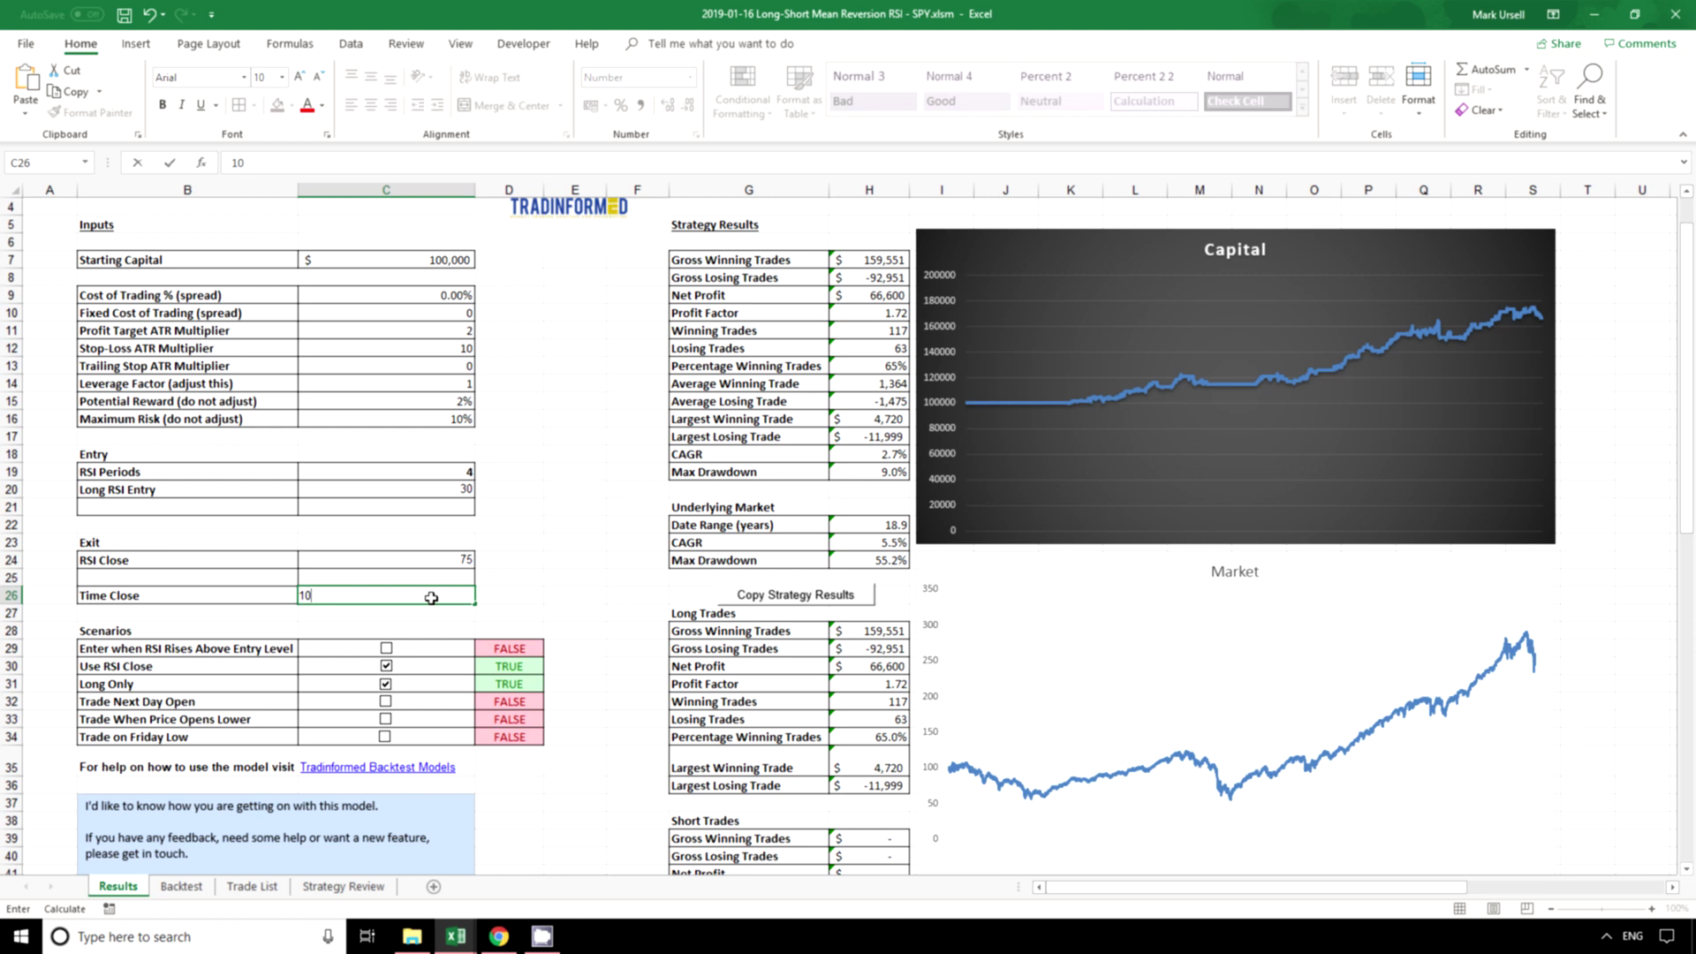
key(Return)
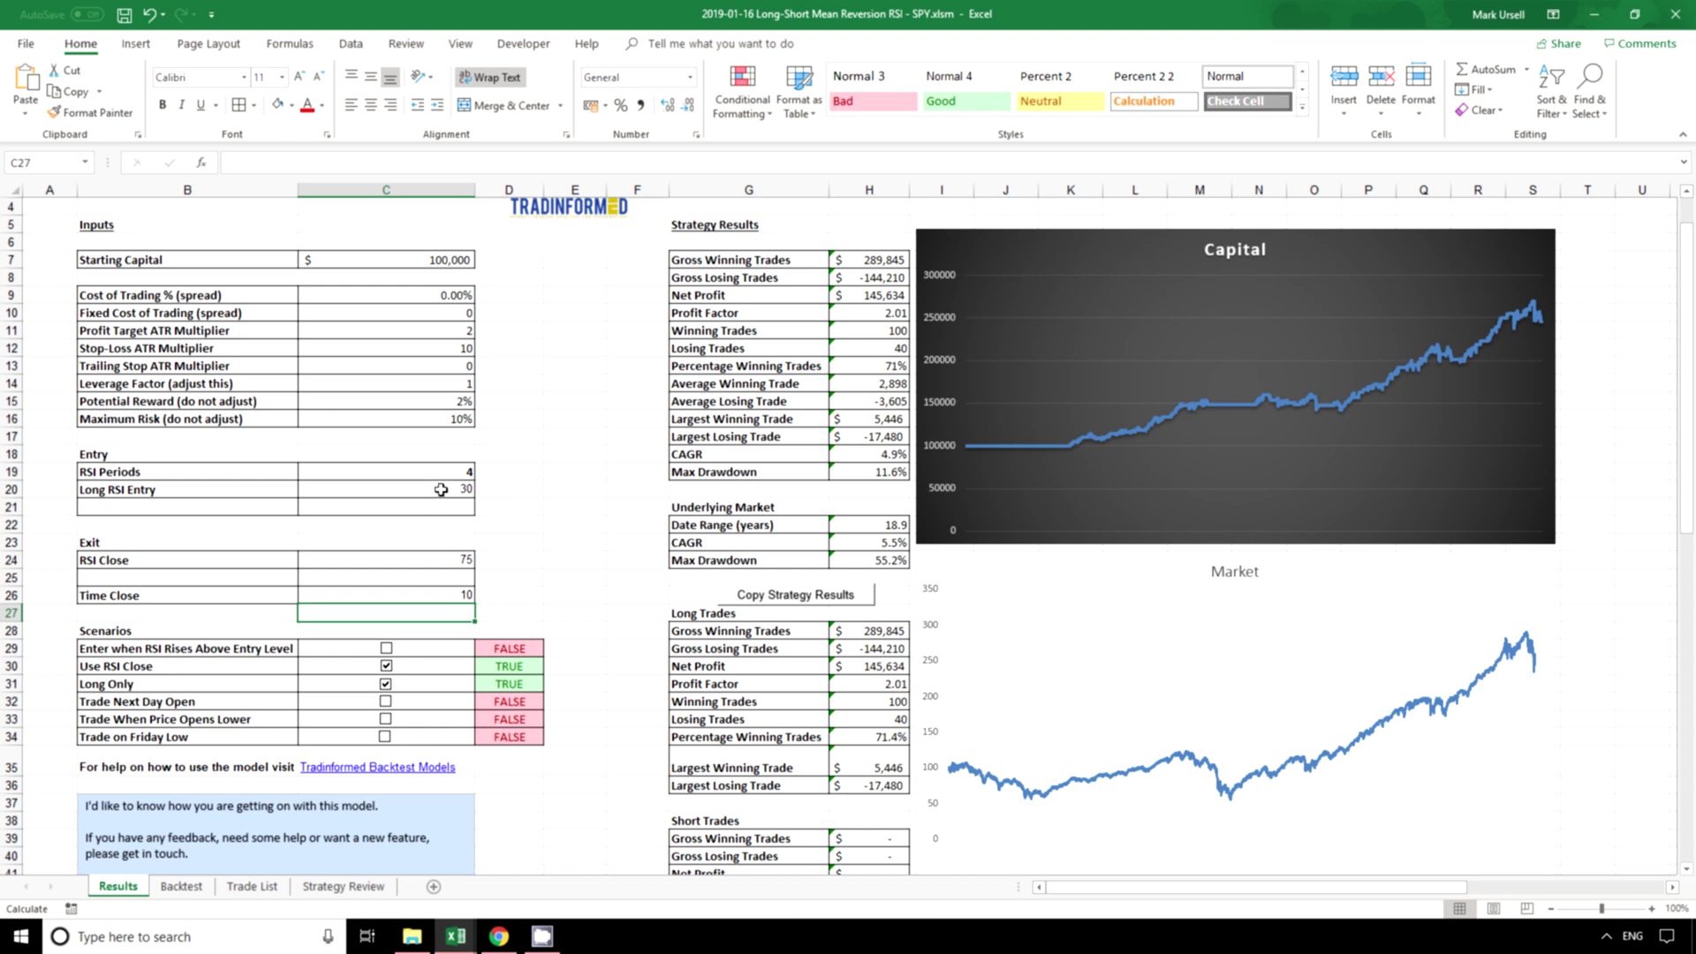
click(417, 600)
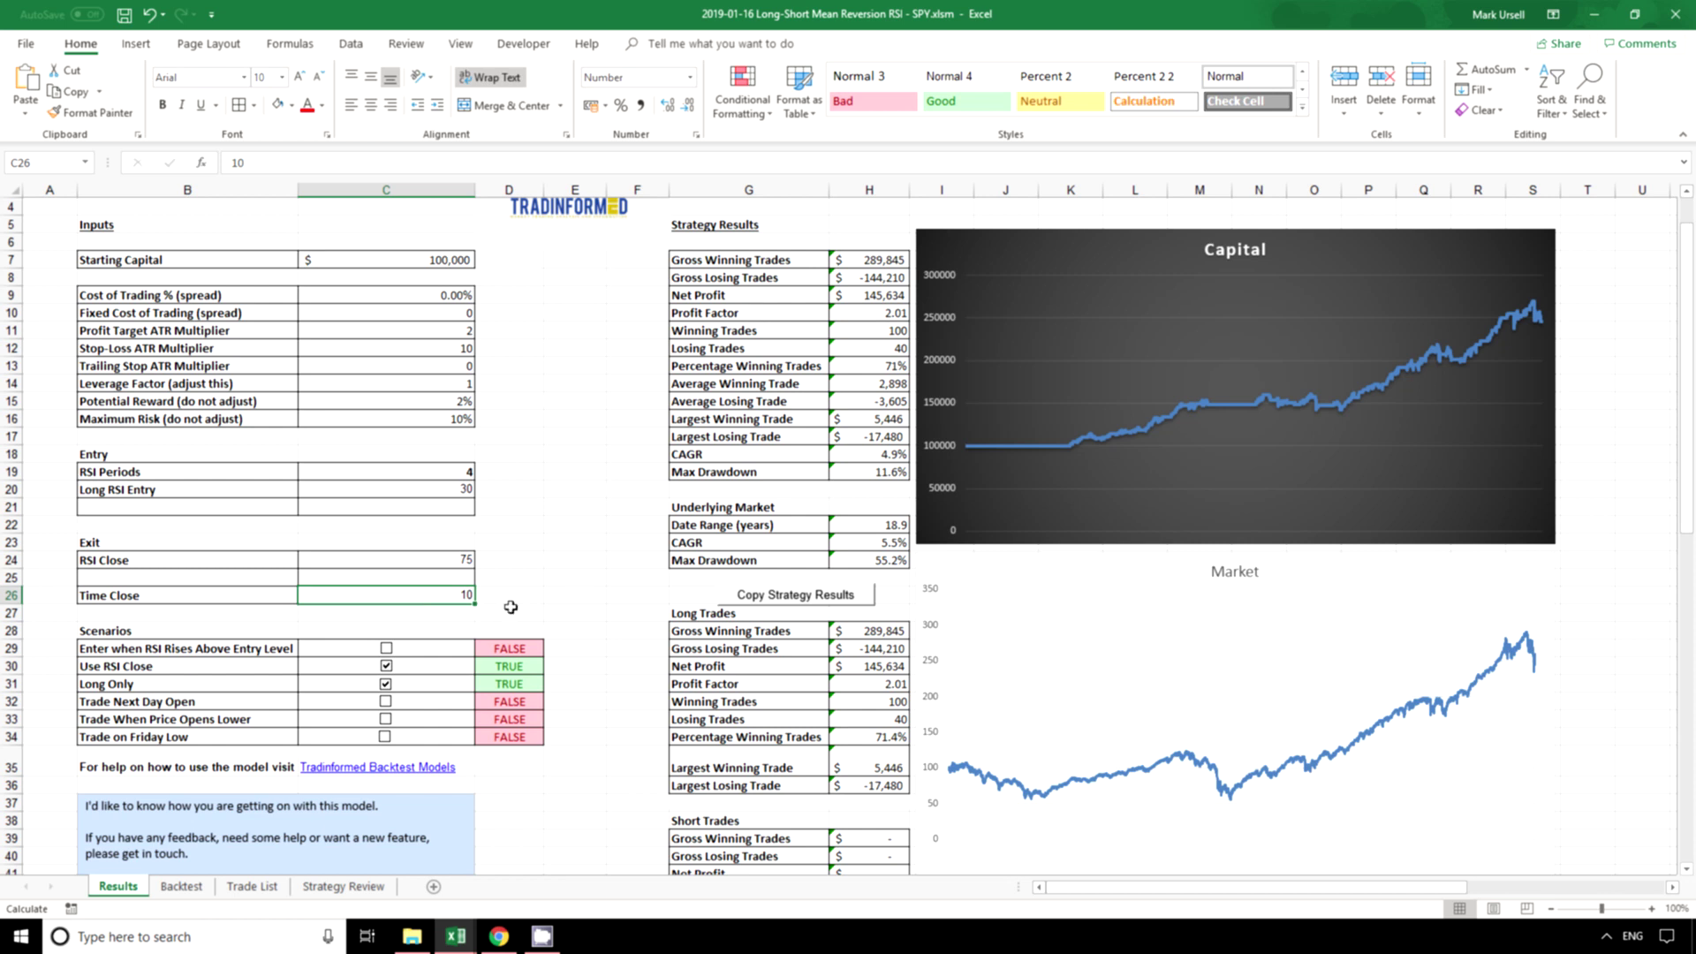